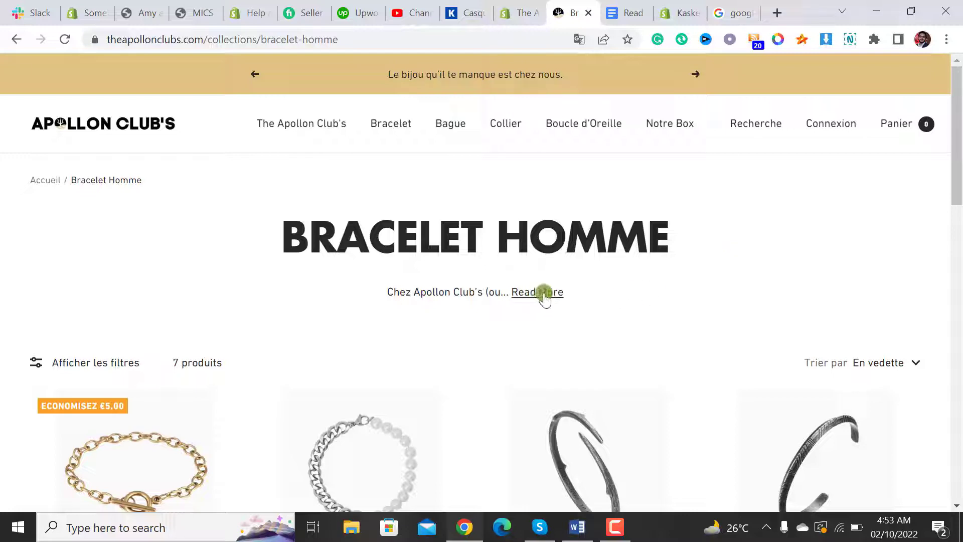
pyautogui.scroll(-3, 621, 300)
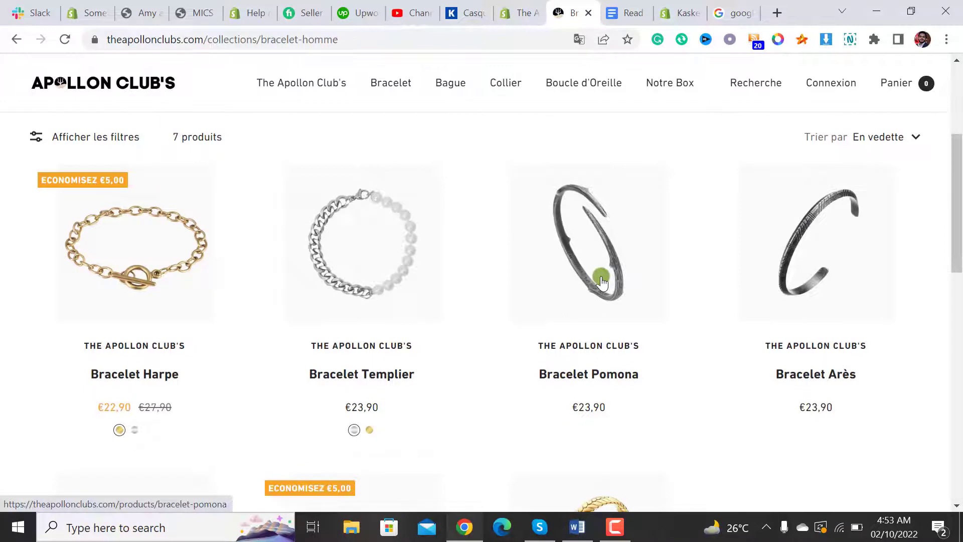
pyautogui.scroll(1, 602, 282)
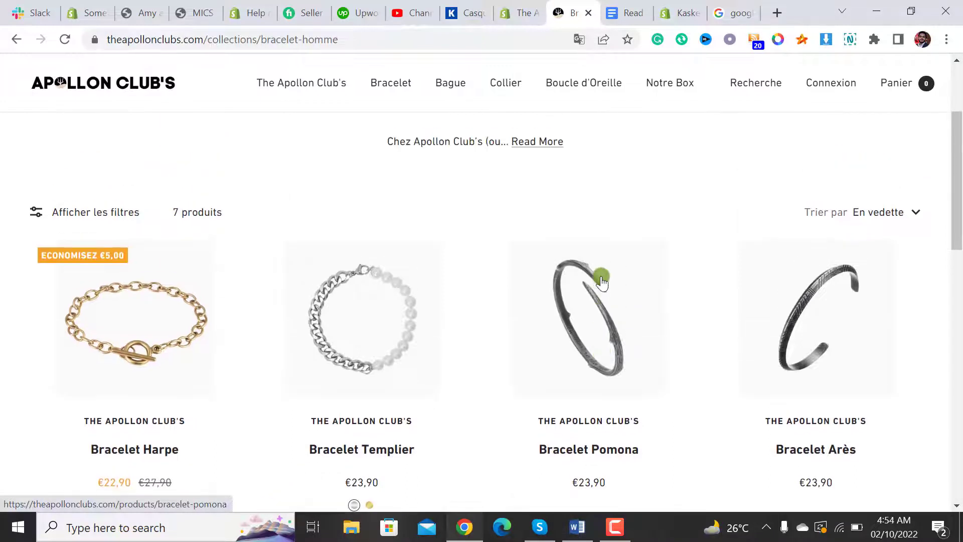
pyautogui.scroll(2, 602, 281)
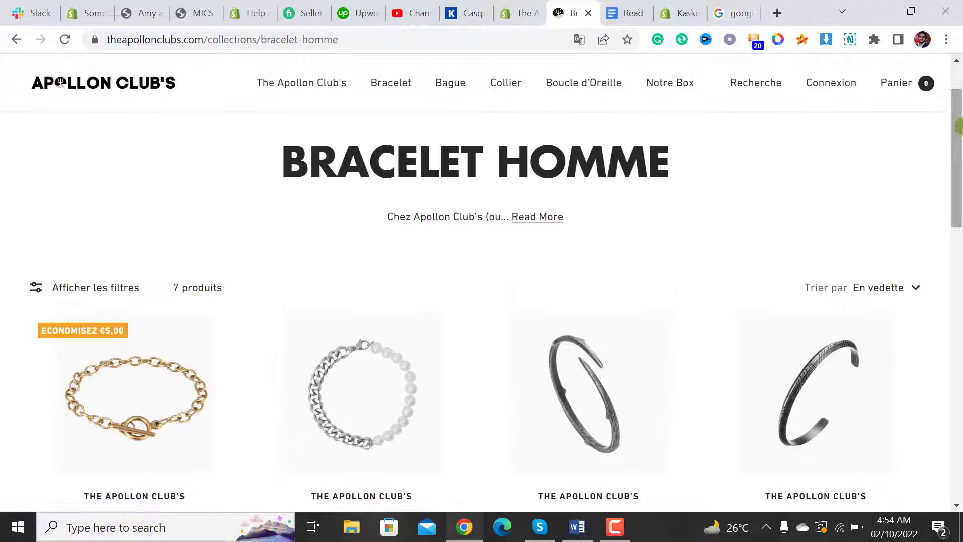
pyautogui.moveTo(957, 151)
pyautogui.mouseDown()
pyautogui.moveTo(959, 173)
pyautogui.moveTo(958, 87)
pyautogui.mouseUp()
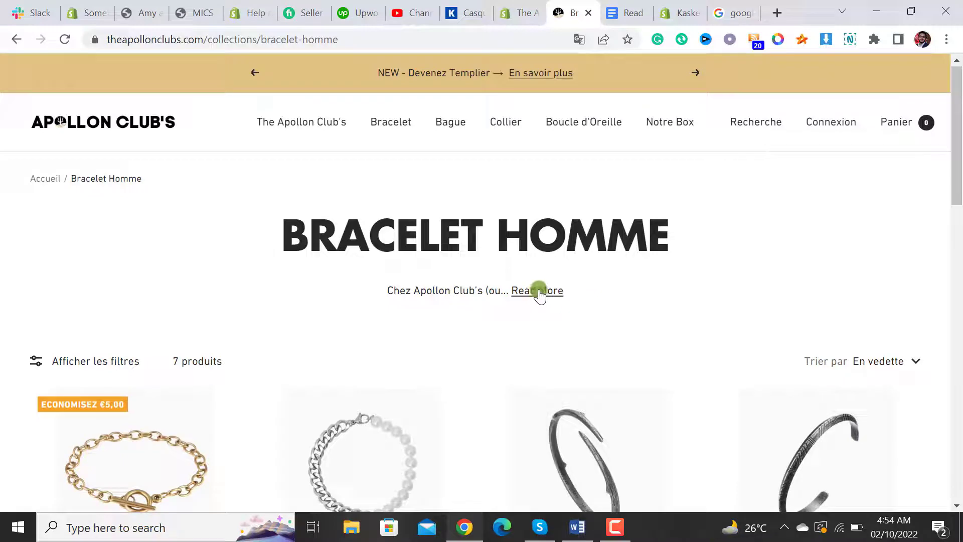
# - Expand the Bracelet Homme collection description using the Read More link under the heading
pyautogui.click(539, 292)
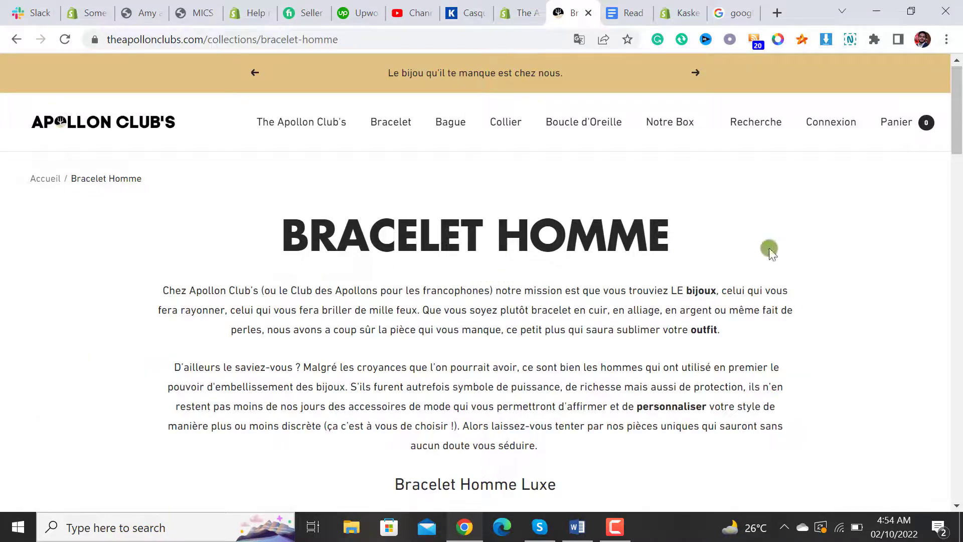
pyautogui.moveTo(959, 98); pyautogui.dragTo(959, 312)
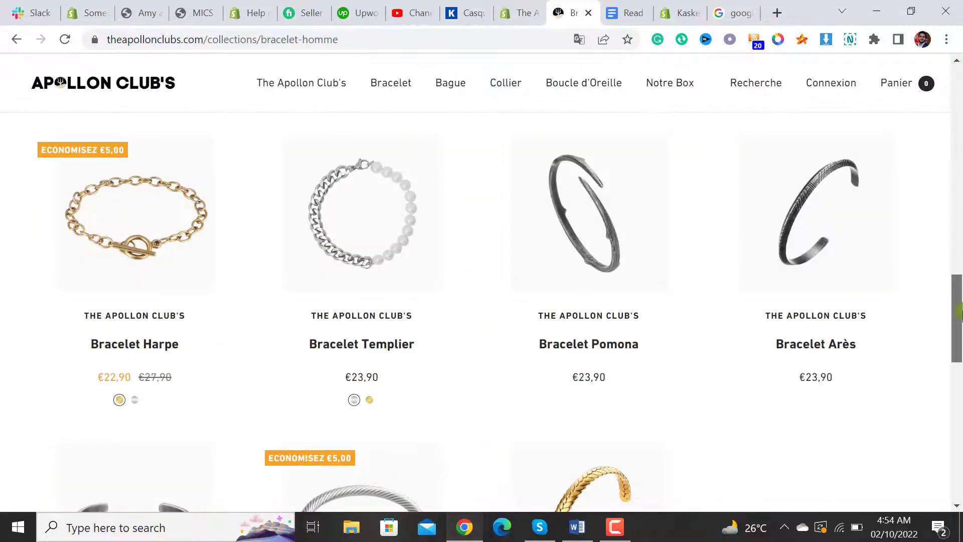
pyautogui.moveTo(957, 279); pyautogui.dragTo(950, 112)
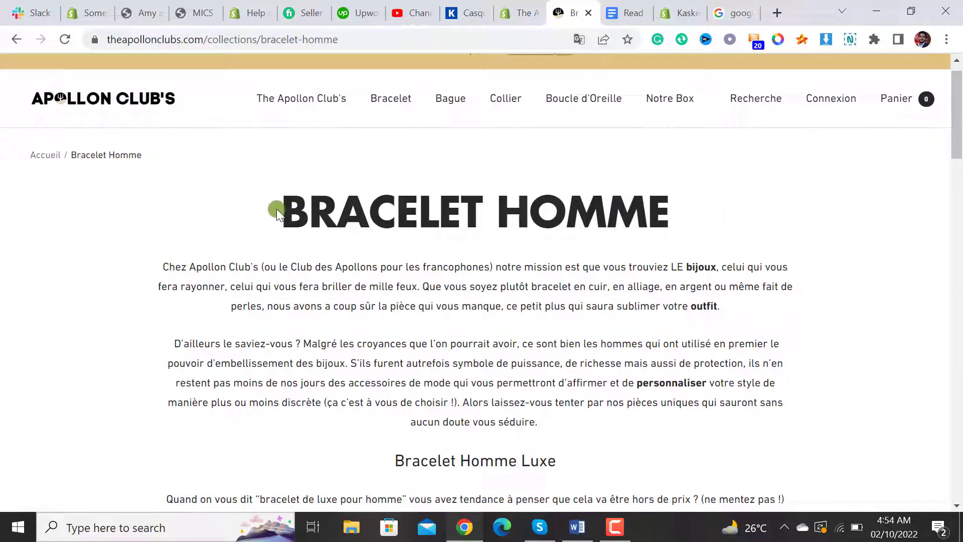
pyautogui.moveTo(957, 125); pyautogui.dragTo(957, 118)
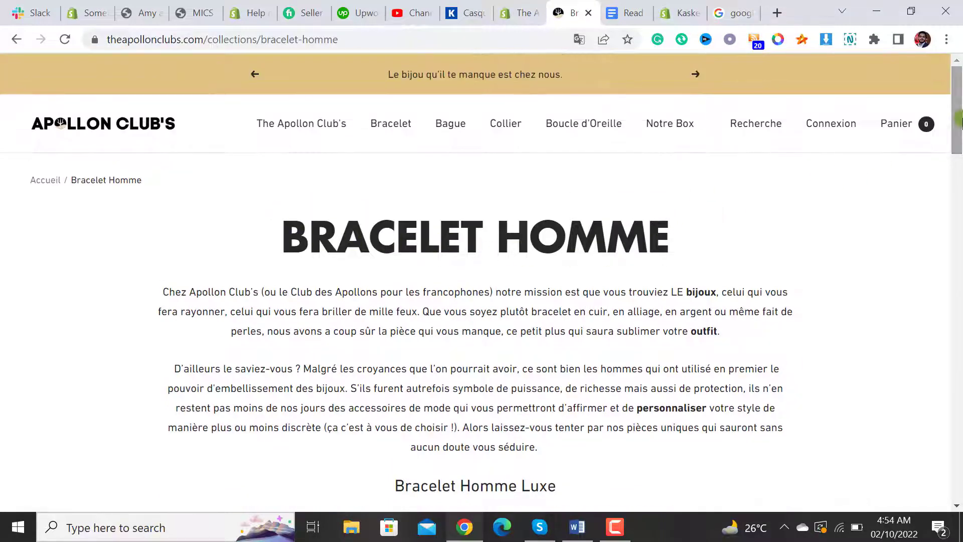
# - Copy the STEP-1 style and script code from the 'Read more Collection Description' document
pyautogui.click(620, 6)
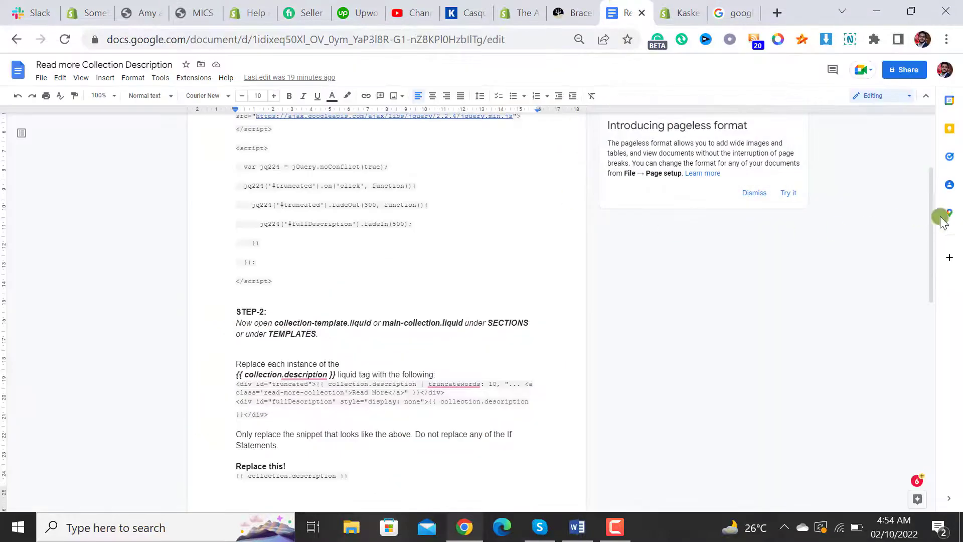
pyautogui.moveTo(937, 193); pyautogui.dragTo(908, 138)
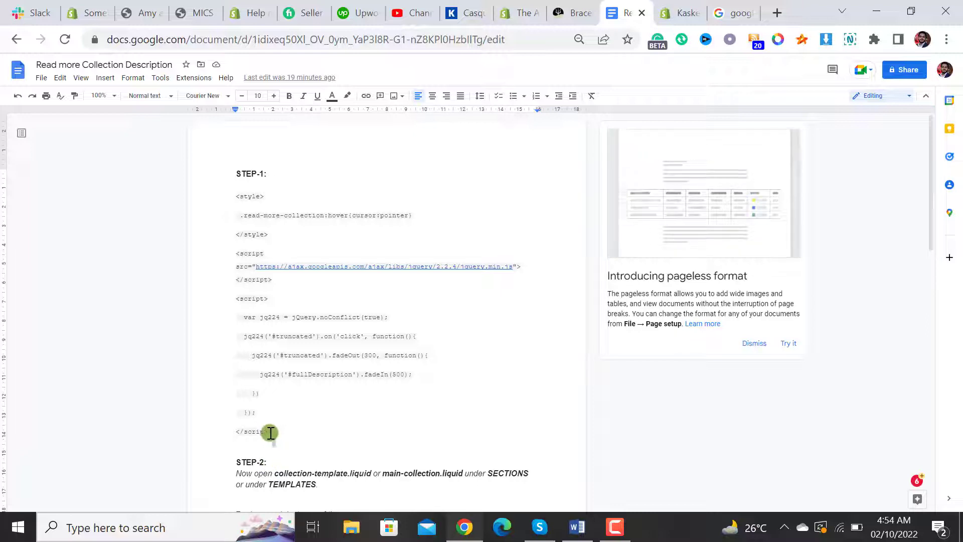
pyautogui.moveTo(270, 433); pyautogui.dragTo(236, 198)
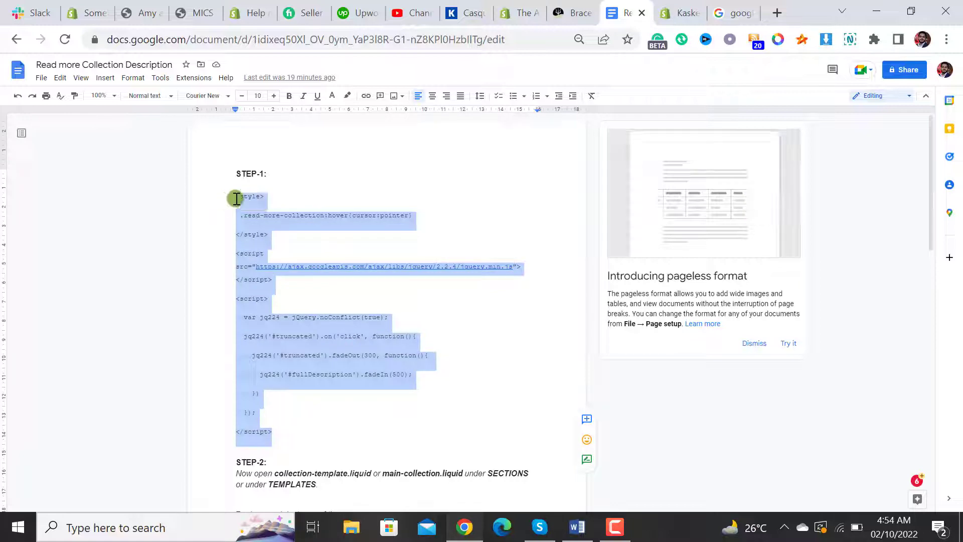
pyautogui.rightClick(263, 202)
pyautogui.click(299, 227)
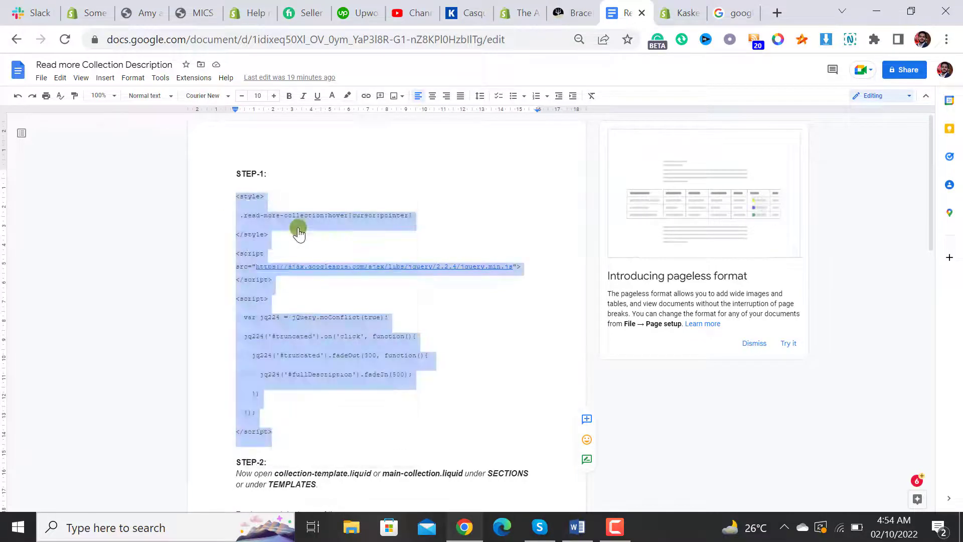
pyautogui.click(355, 245)
pyautogui.click(519, 14)
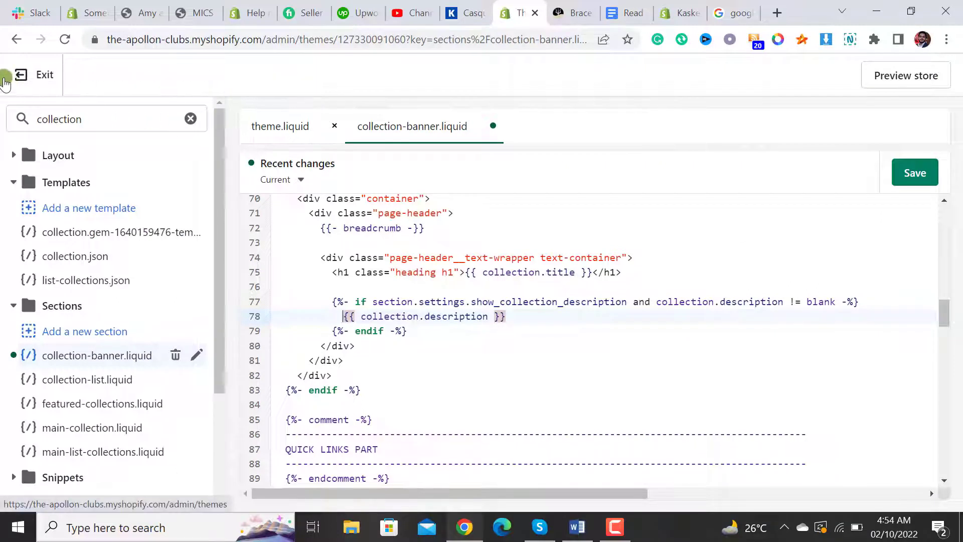
# - Open the store admin address in a new browser tab
pyautogui.click(298, 39)
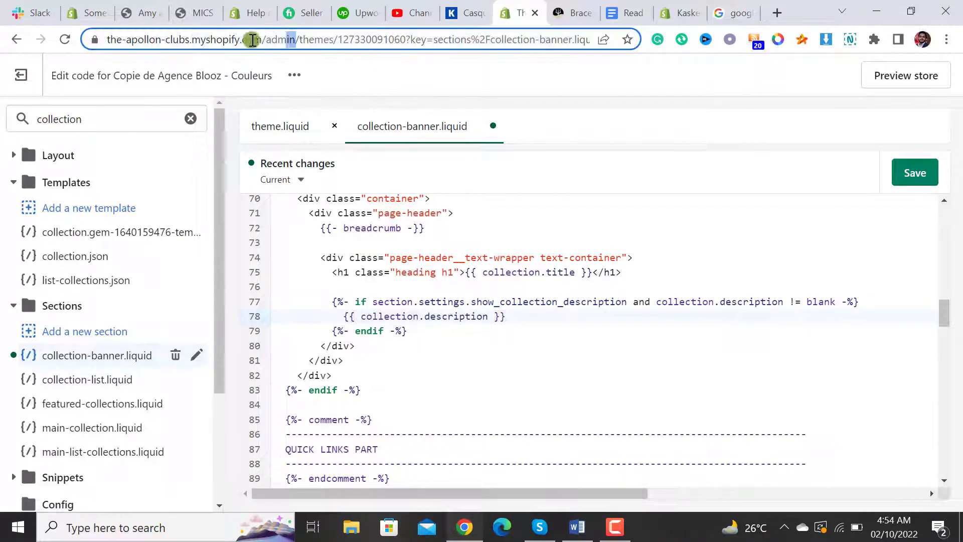
pyautogui.rightClick(148, 36)
pyautogui.click(213, 121)
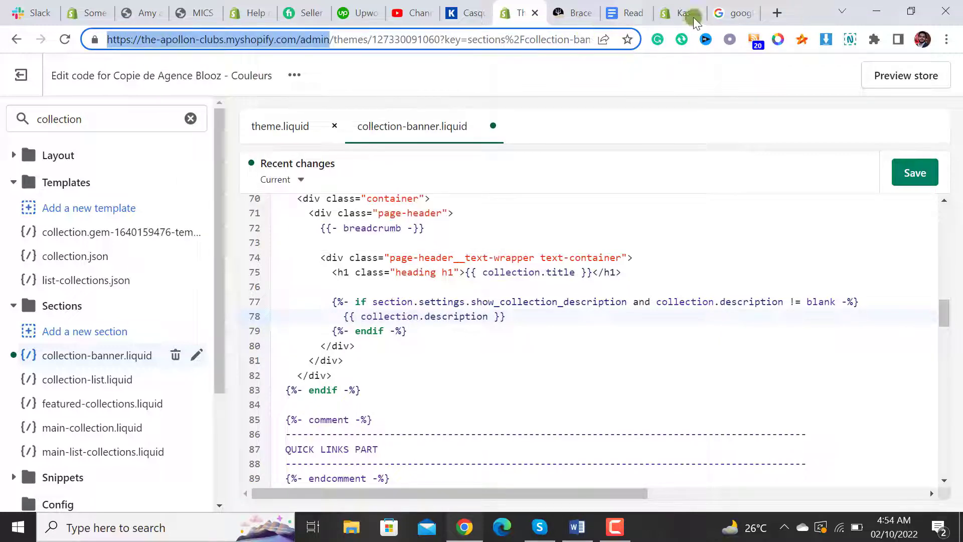
pyautogui.click(776, 13)
pyautogui.hotkey('ctrl', 'v')
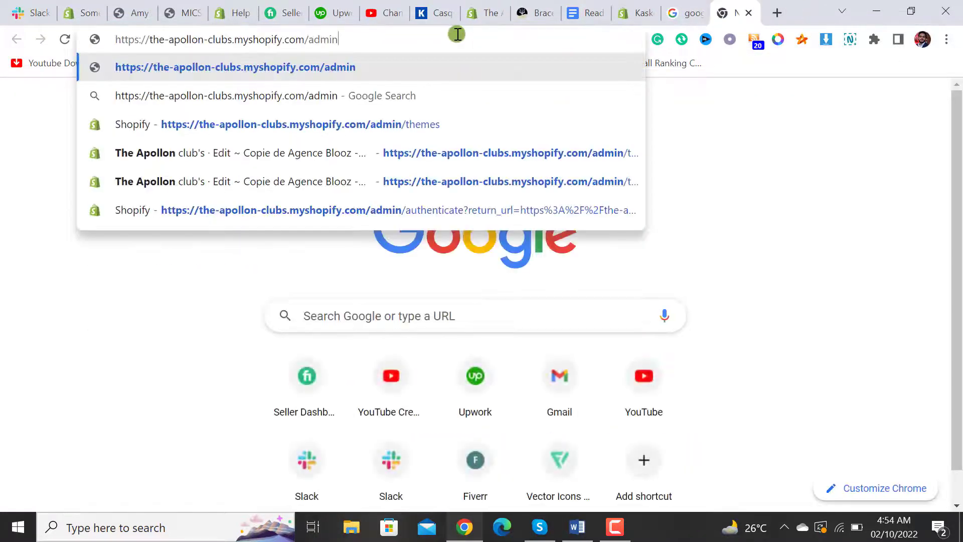
pyautogui.press('Return')
# - Open the code editor for the live theme 'Copie de Agence Blooz - Couleurs'
pyautogui.click(727, 132)
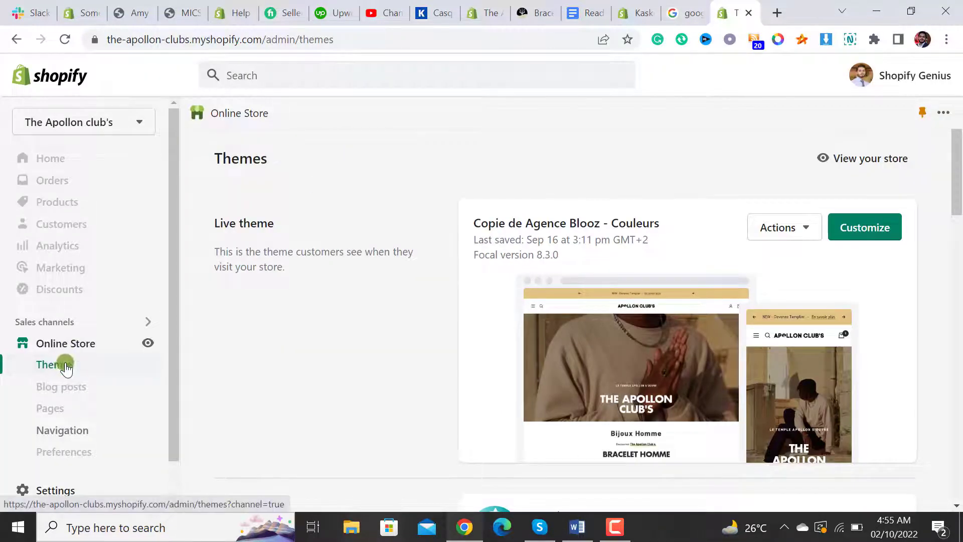
pyautogui.click(769, 227)
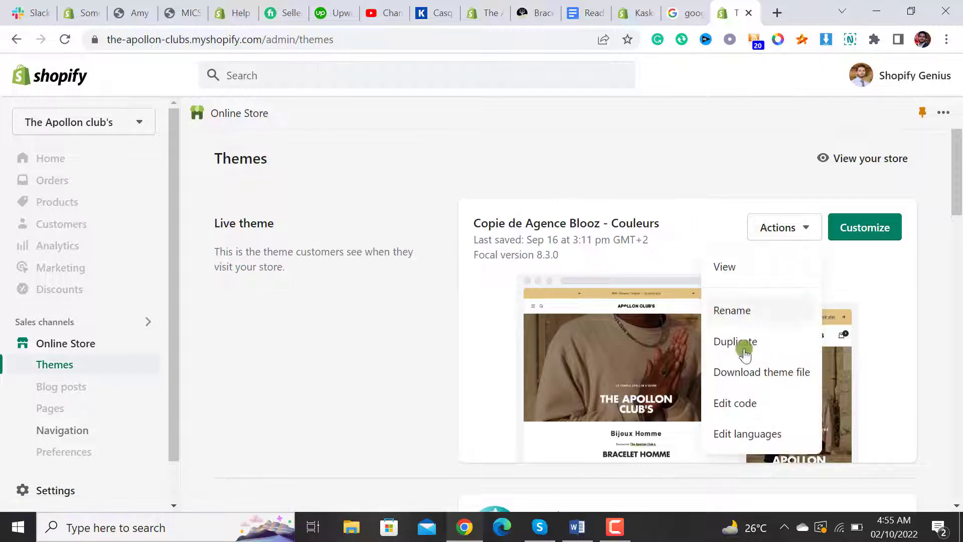
pyautogui.click(744, 411)
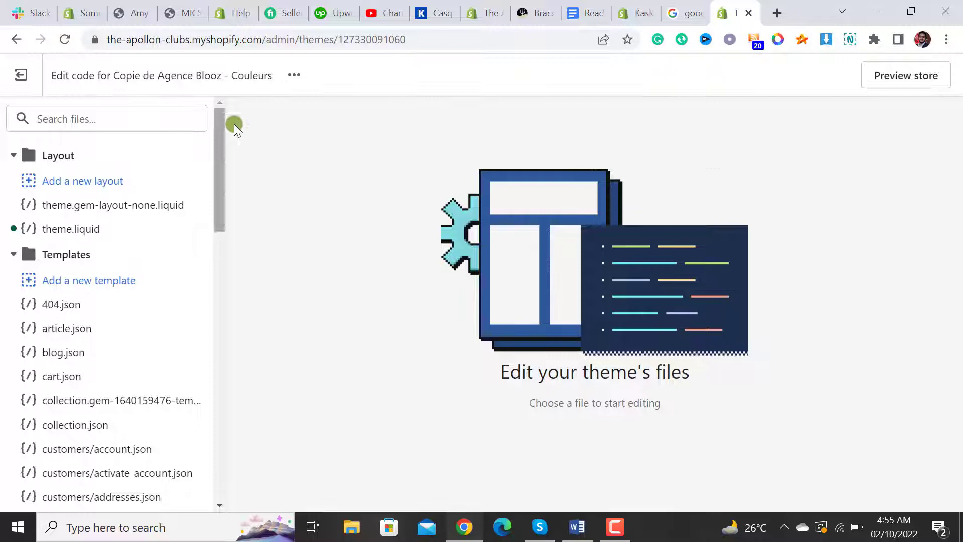
pyautogui.moveTo(222, 124)
pyautogui.mouseDown()
pyautogui.moveTo(215, 346)
pyautogui.moveTo(207, 111)
pyautogui.mouseUp()
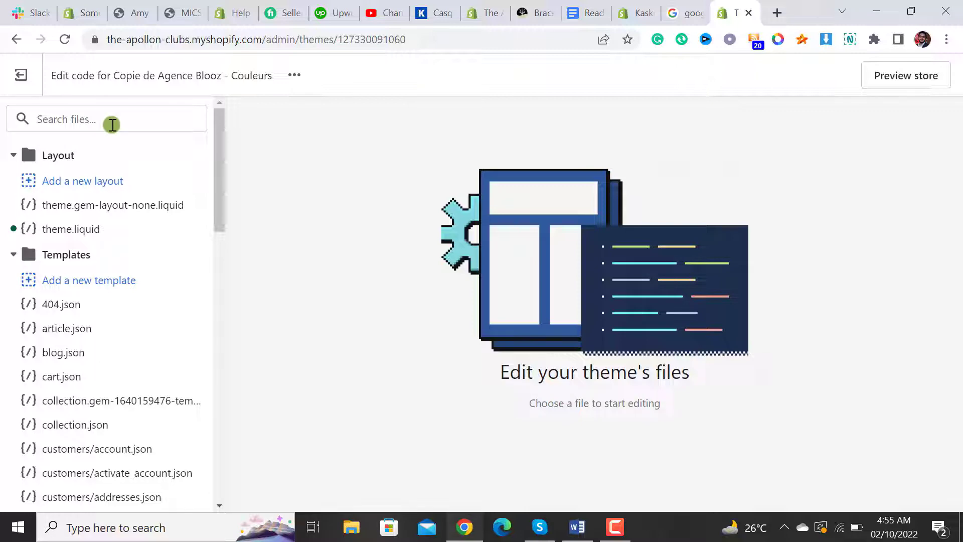
# - Inspect the existing Read More style and script block in theme.liquid, then close the extra editor tab
pyautogui.click(73, 234)
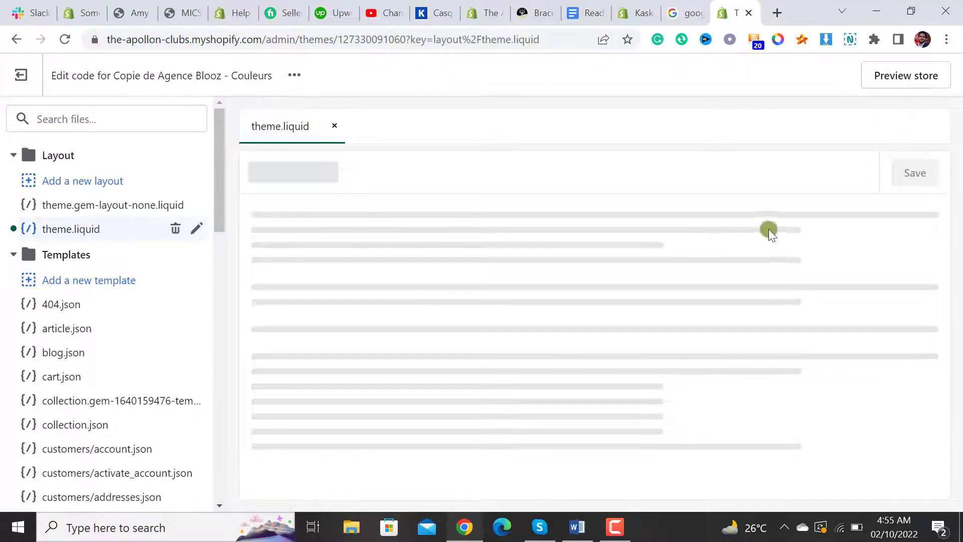
pyautogui.moveTo(944, 217); pyautogui.dragTo(945, 474)
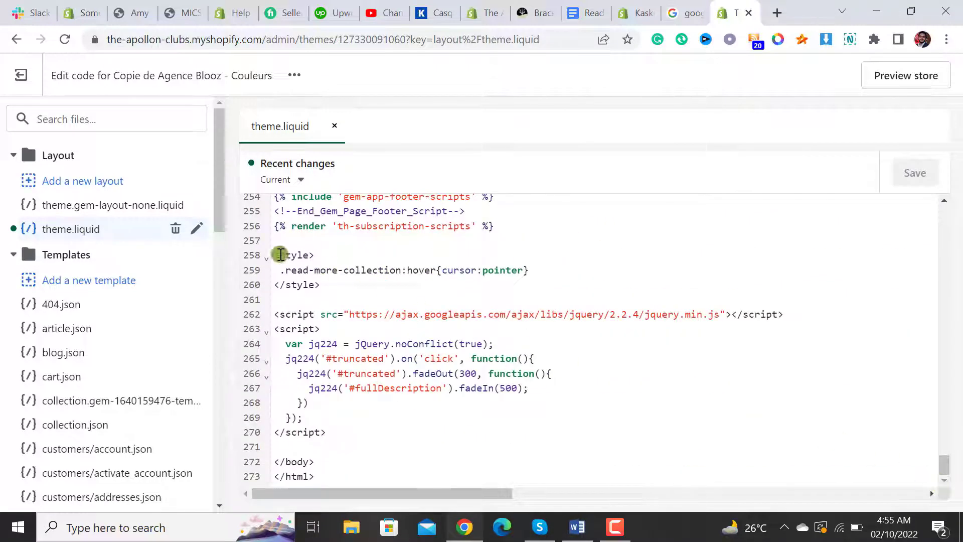
pyautogui.moveTo(274, 255); pyautogui.dragTo(317, 461)
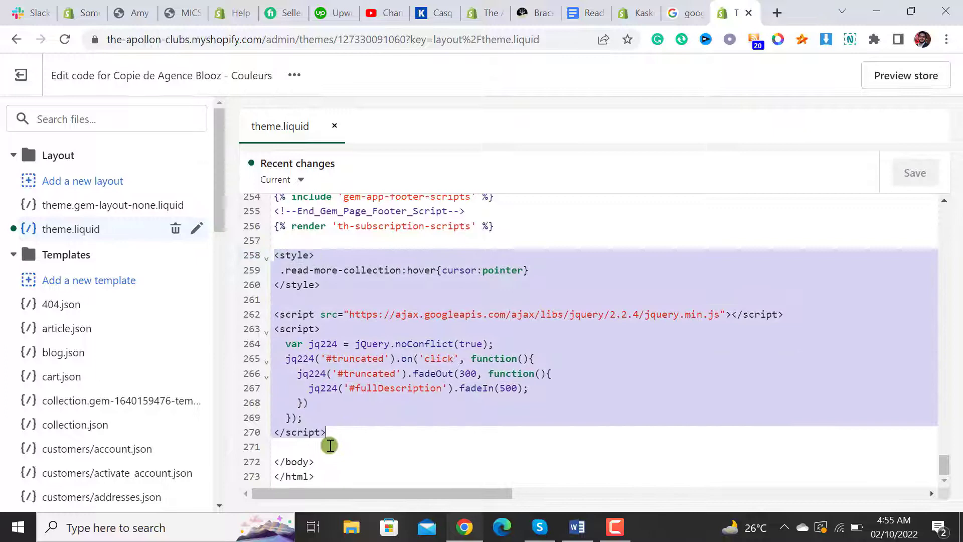
pyautogui.click(746, 13)
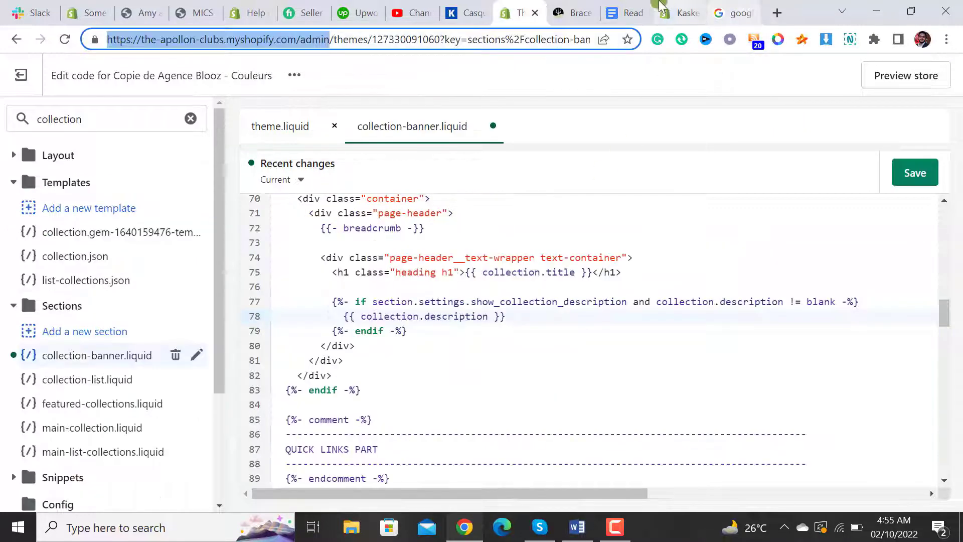
# - Copy the STEP-1 code from the instructions document again
pyautogui.click(623, 13)
pyautogui.moveTo(233, 197); pyautogui.dragTo(255, 432)
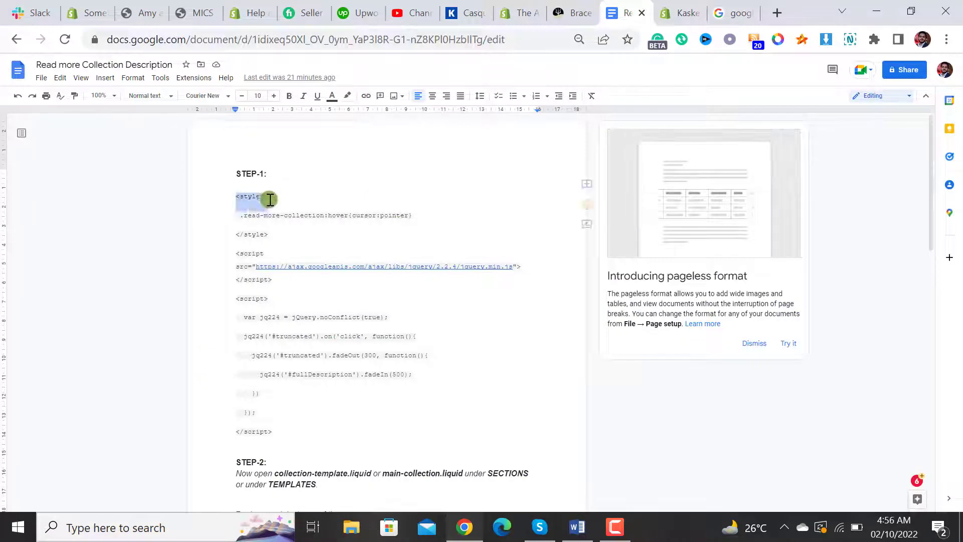
pyautogui.rightClick(254, 431)
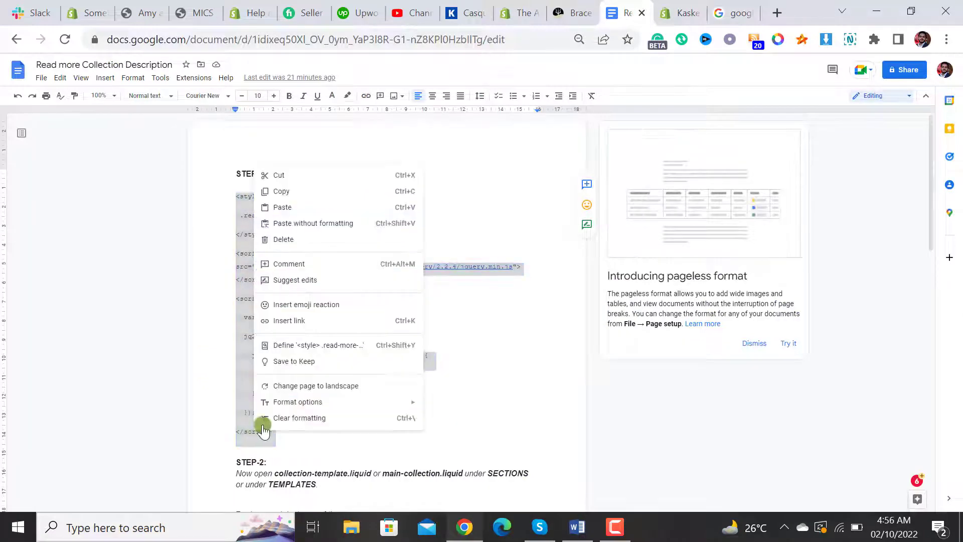
pyautogui.click(284, 191)
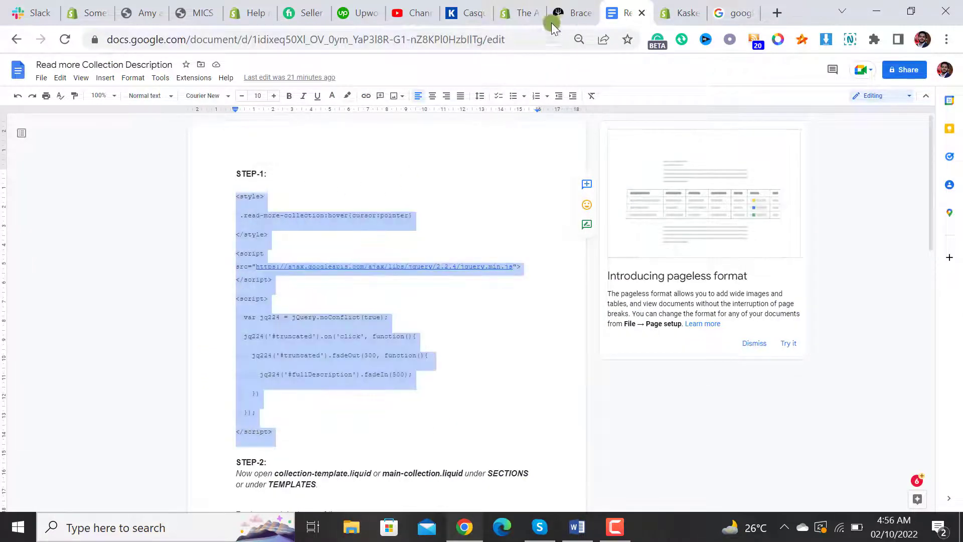
pyautogui.click(523, 13)
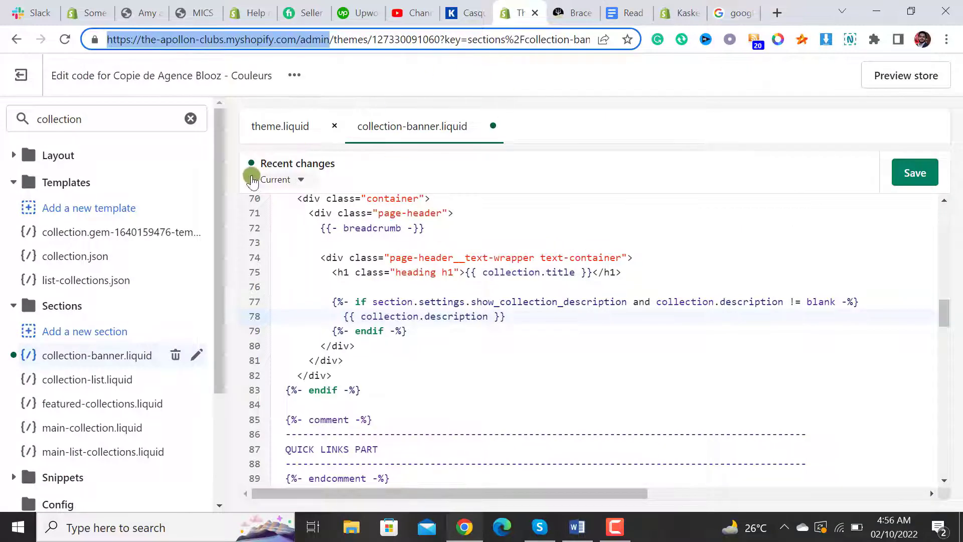
# - Replace lines 258–270 of theme.liquid with the copied STEP-1 code and save
pyautogui.click(364, 159)
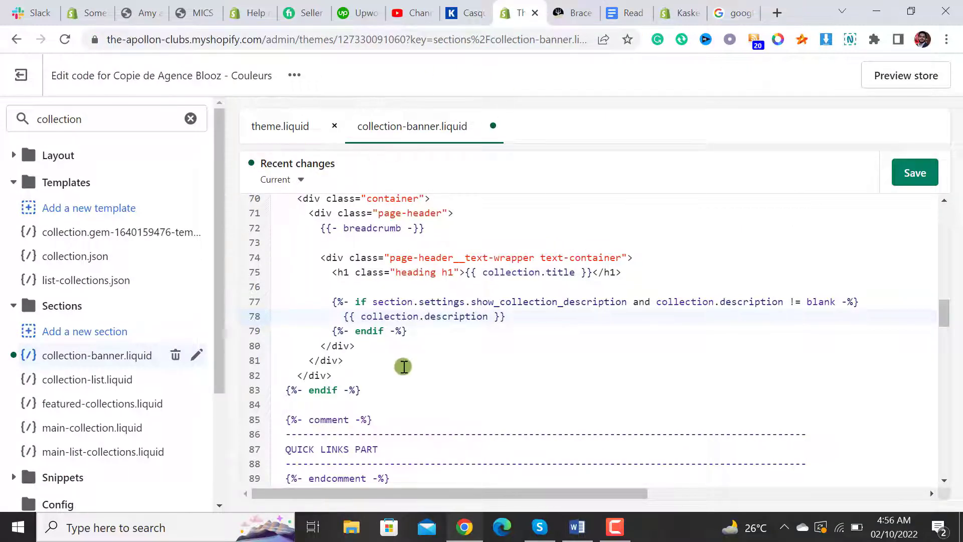
pyautogui.scroll(-1, 938, 314)
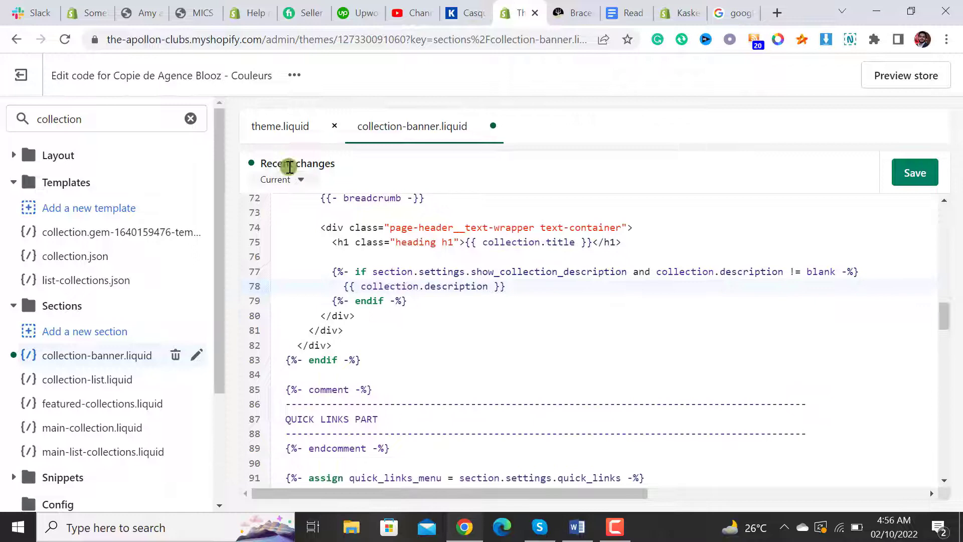
pyautogui.click(274, 130)
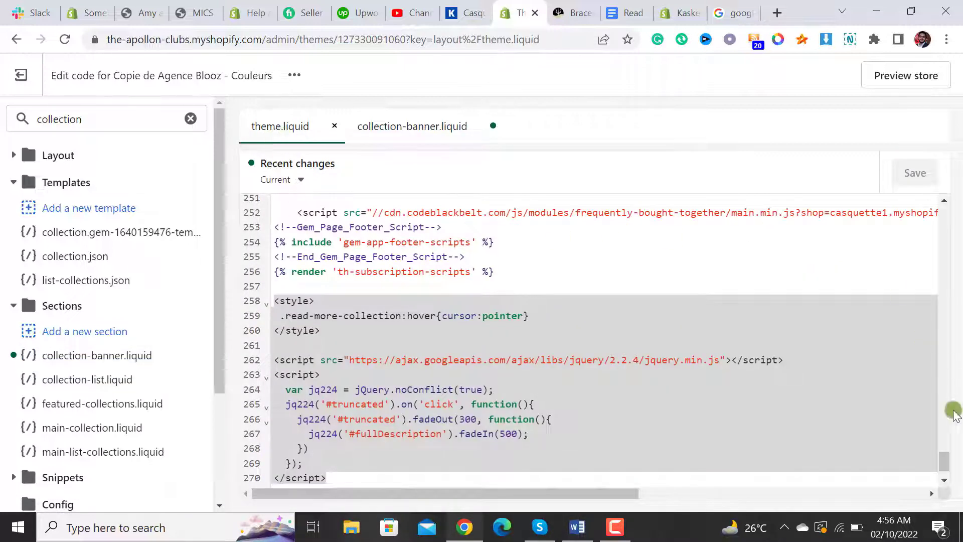
pyautogui.scroll(-2, 946, 464)
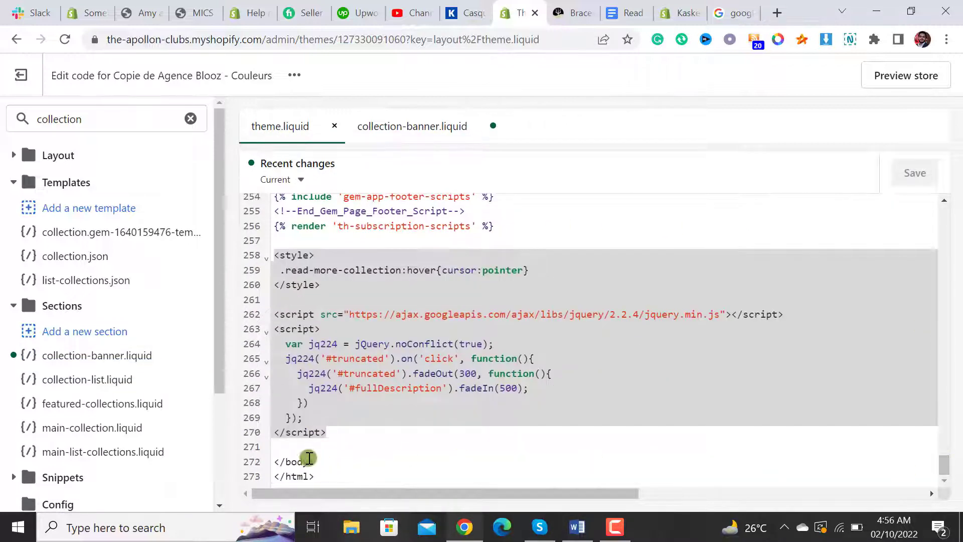
pyautogui.moveTo(329, 433); pyautogui.dragTo(268, 256)
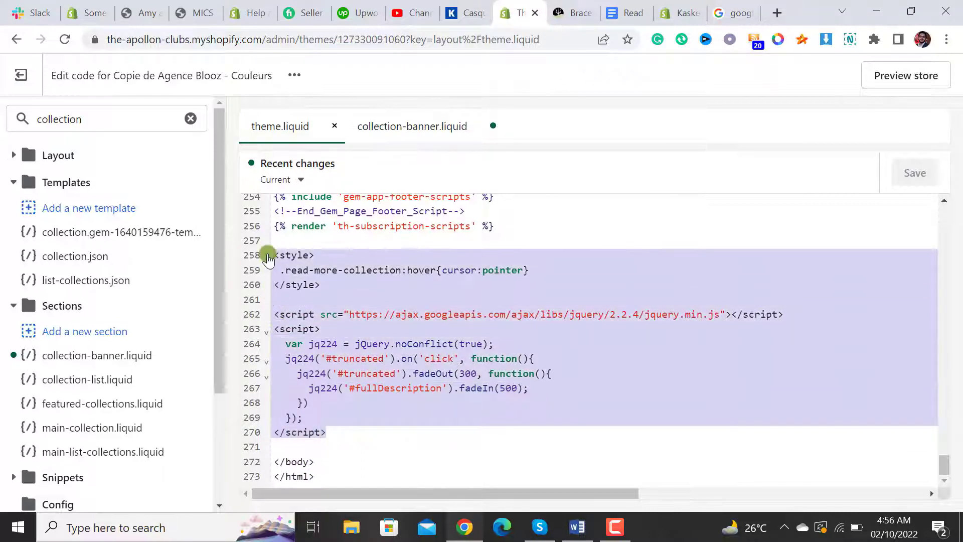
pyautogui.hotkey('ctrl', 'v')
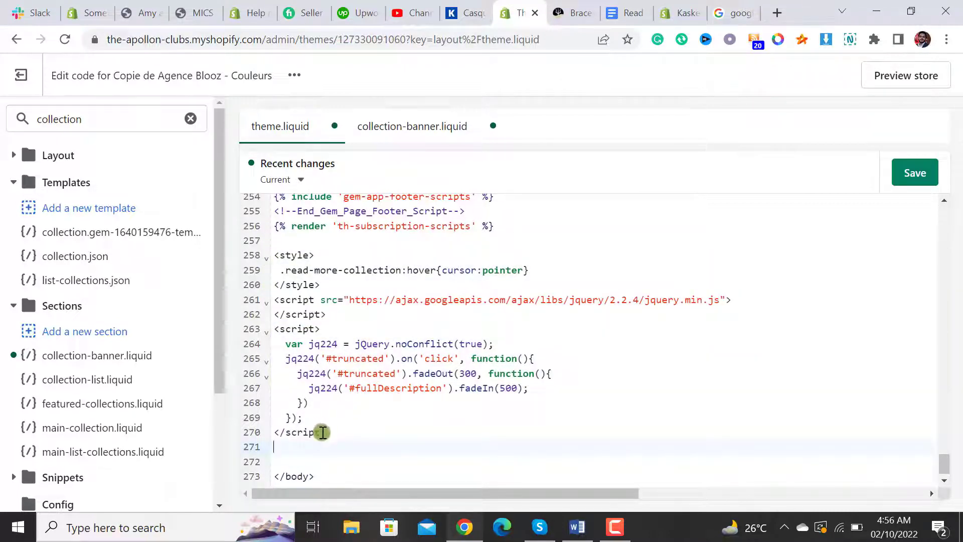
pyautogui.click(321, 432)
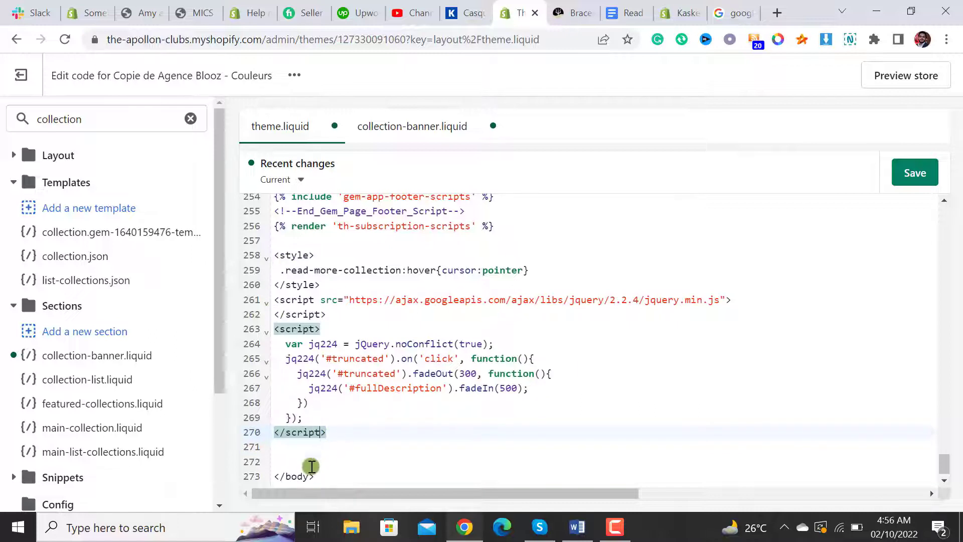
pyautogui.click(915, 173)
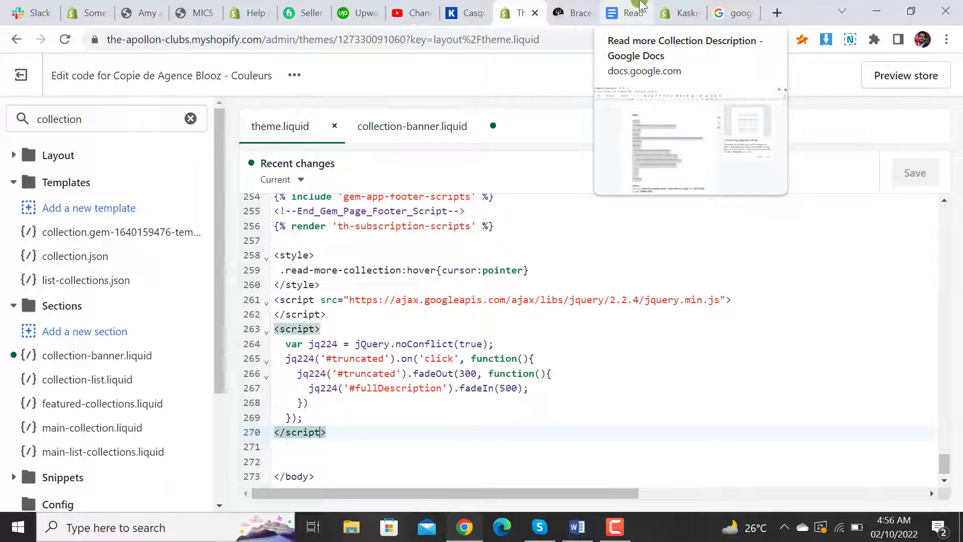
pyautogui.click(630, 13)
pyautogui.click(468, 367)
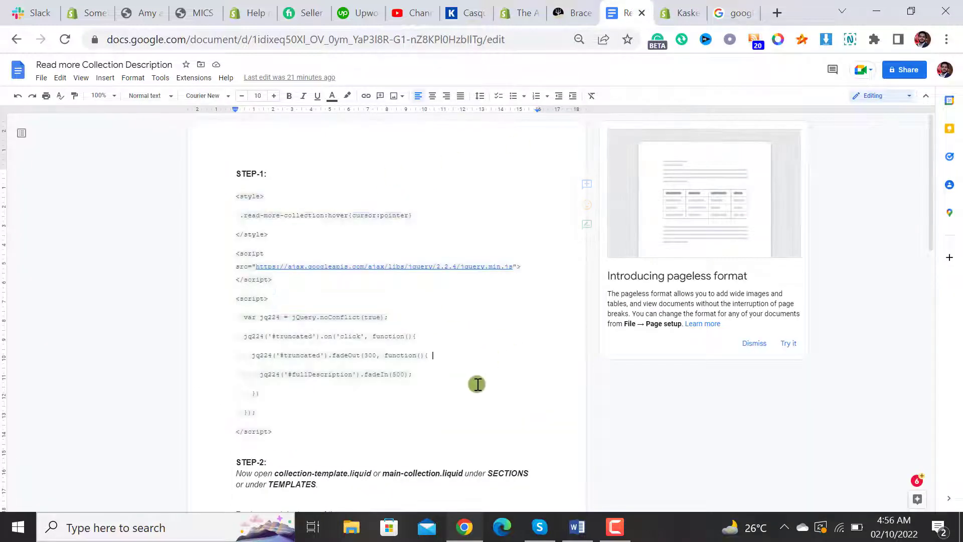
pyautogui.scroll(-2, 477, 382)
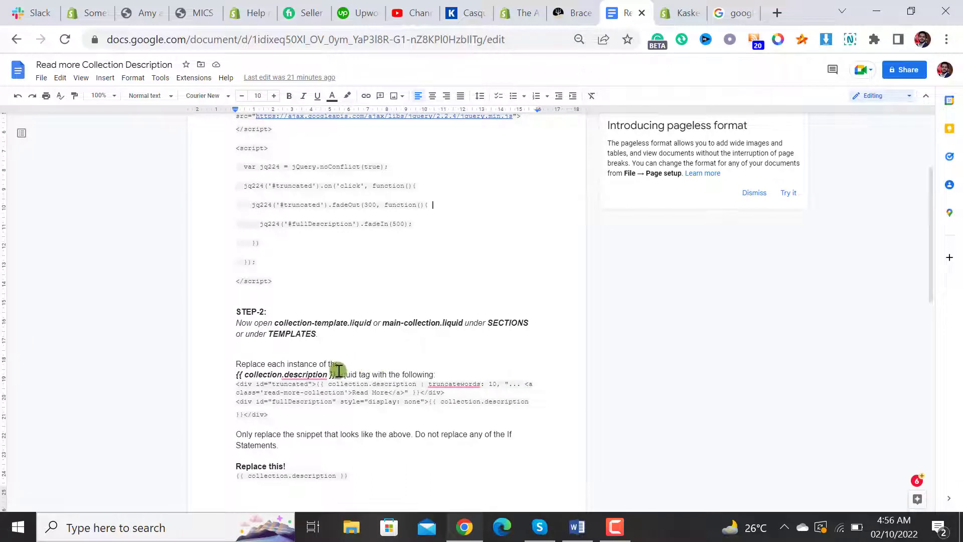
pyautogui.moveTo(336, 374)
pyautogui.mouseDown()
pyautogui.moveTo(235, 375)
pyautogui.moveTo(252, 375)
pyautogui.mouseUp()
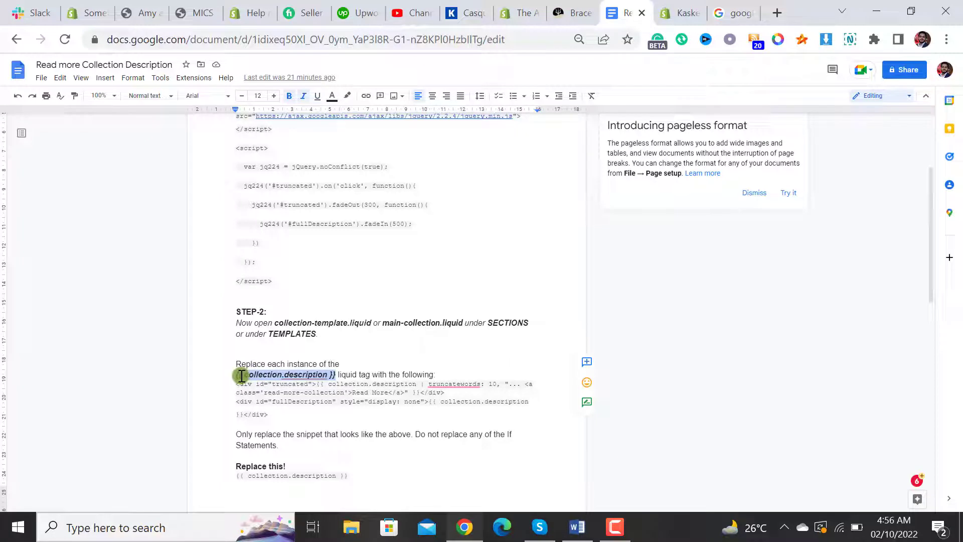
pyautogui.rightClick(258, 375)
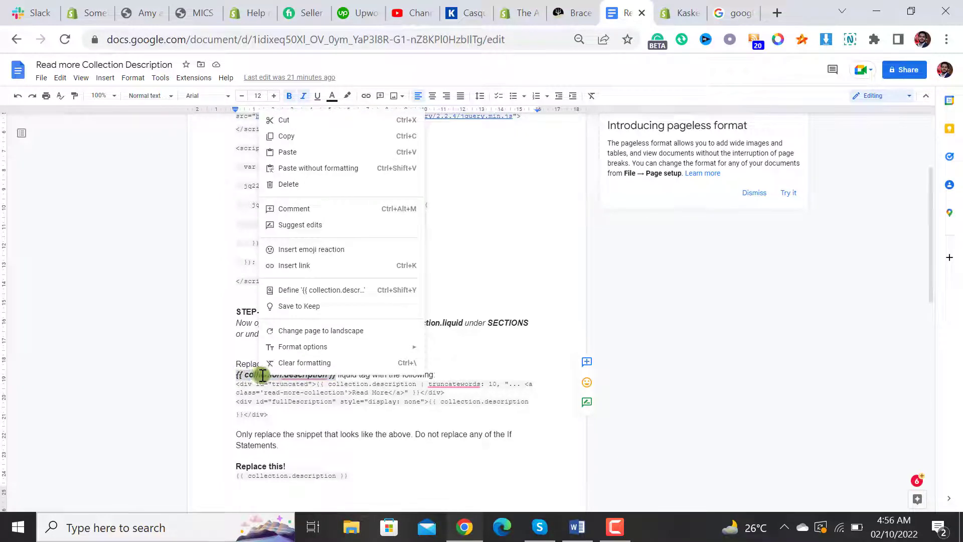
pyautogui.click(239, 372)
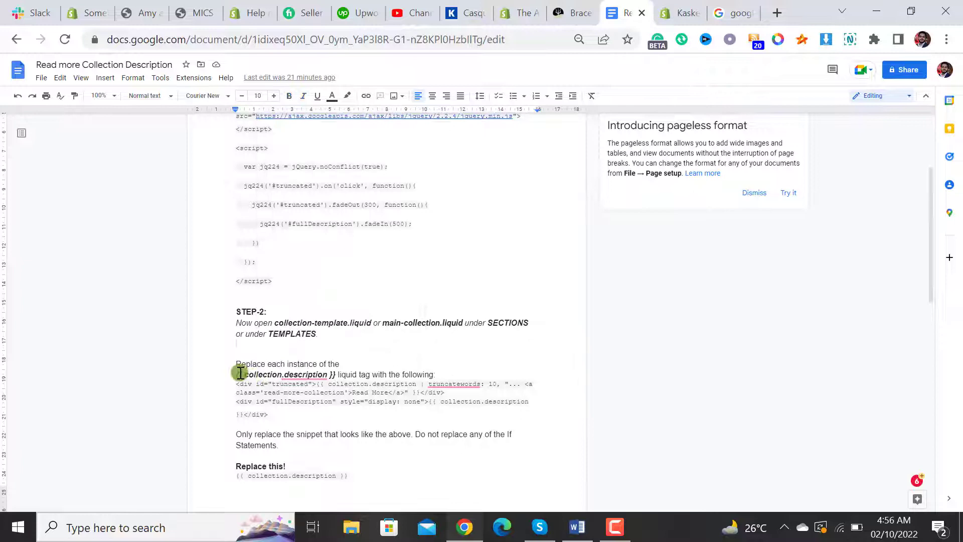
pyautogui.moveTo(237, 374); pyautogui.dragTo(337, 376)
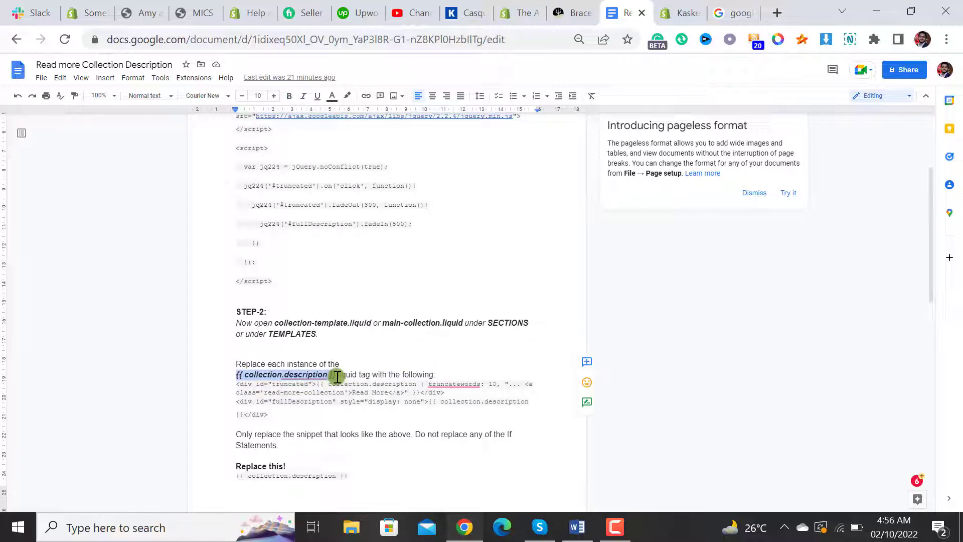
# - Delete the {{ collection.description }} tag from line 78 of collection-banner.liquid
pyautogui.click(520, 13)
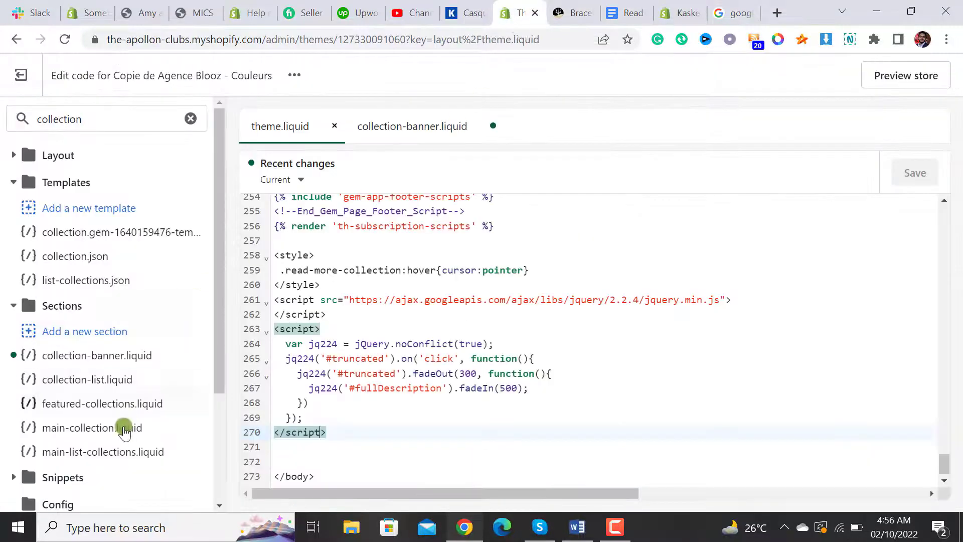
pyautogui.click(83, 435)
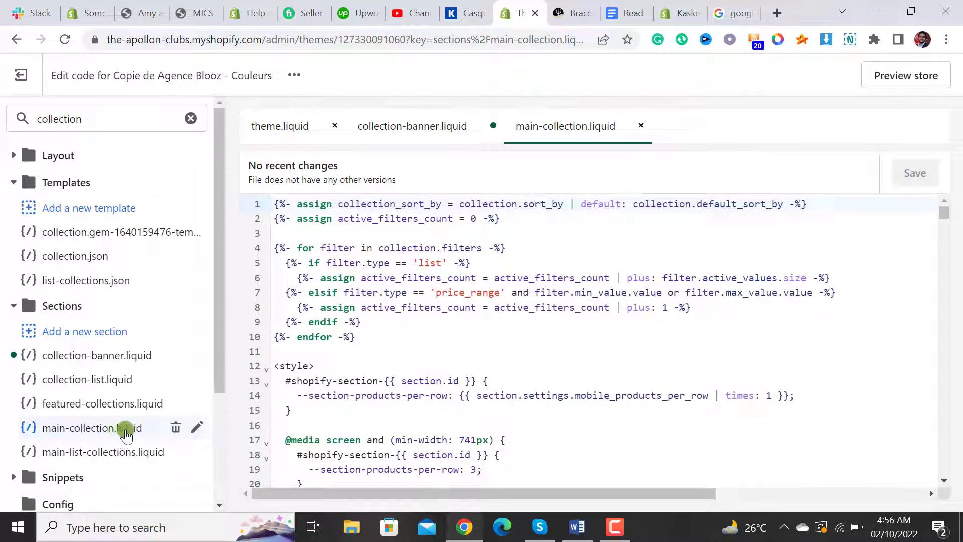
pyautogui.click(103, 358)
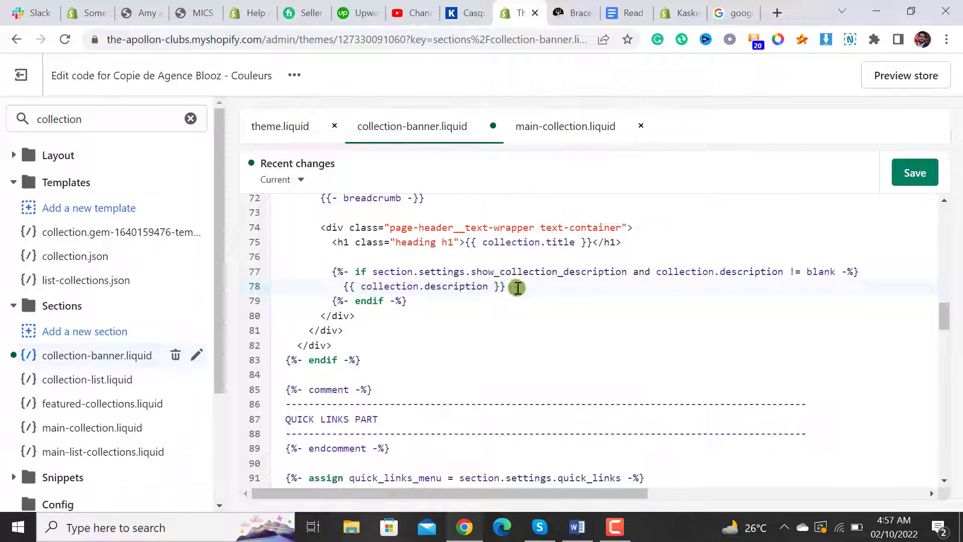
pyautogui.moveTo(517, 287); pyautogui.dragTo(354, 287)
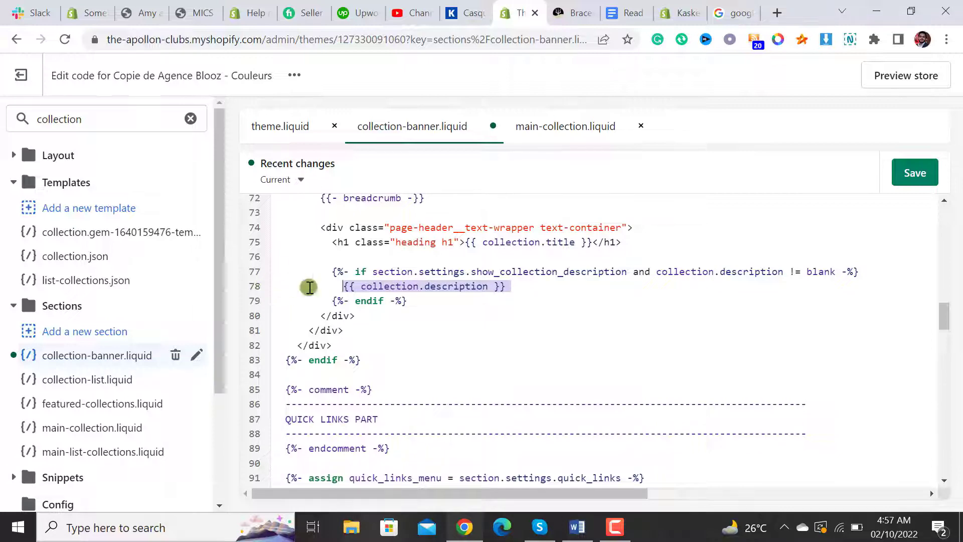
pyautogui.press('Delete')
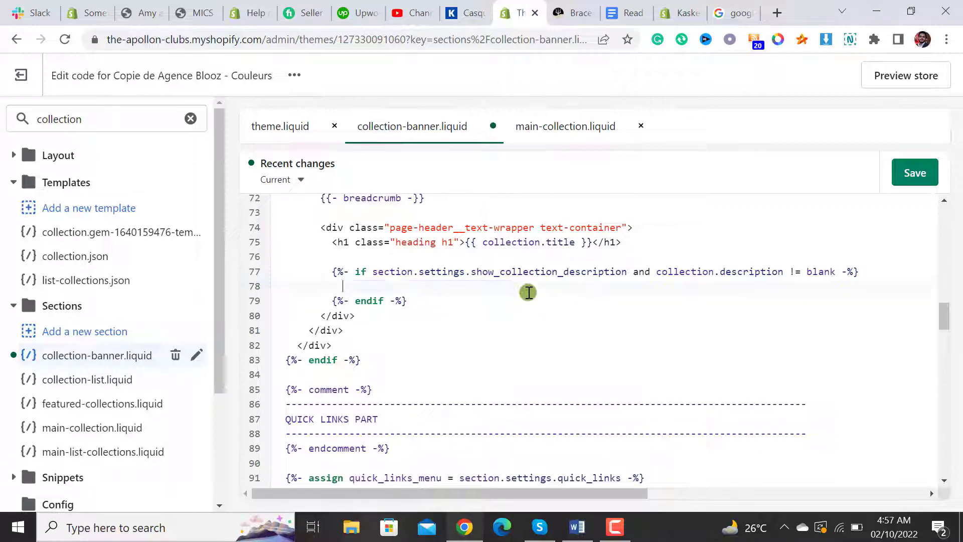
# - Copy the three-line Step 2 truncated-description snippet from the instructions
pyautogui.click(626, 13)
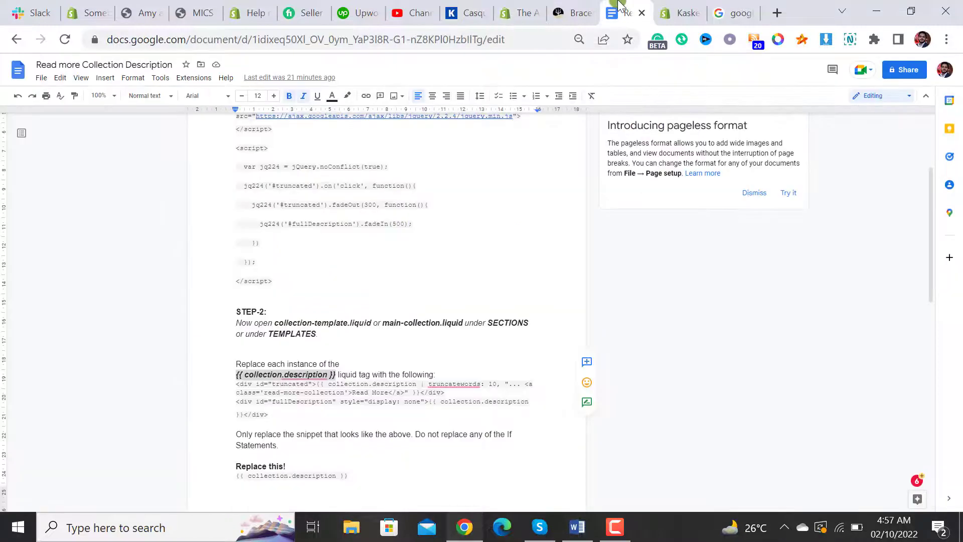
pyautogui.scroll(-2, 557, 195)
pyautogui.scroll(-1, 534, 233)
pyautogui.moveTo(236, 157); pyautogui.dragTo(273, 189)
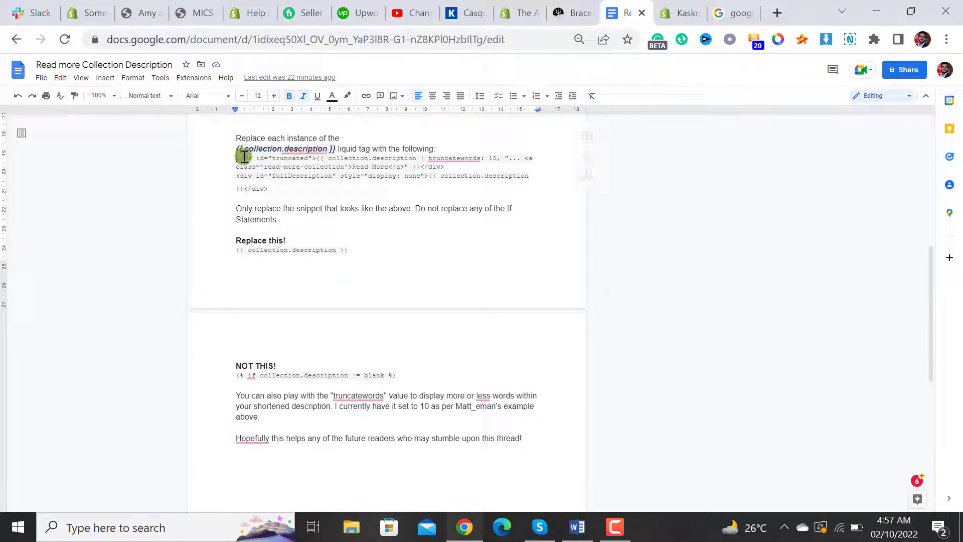
pyautogui.rightClick(260, 178)
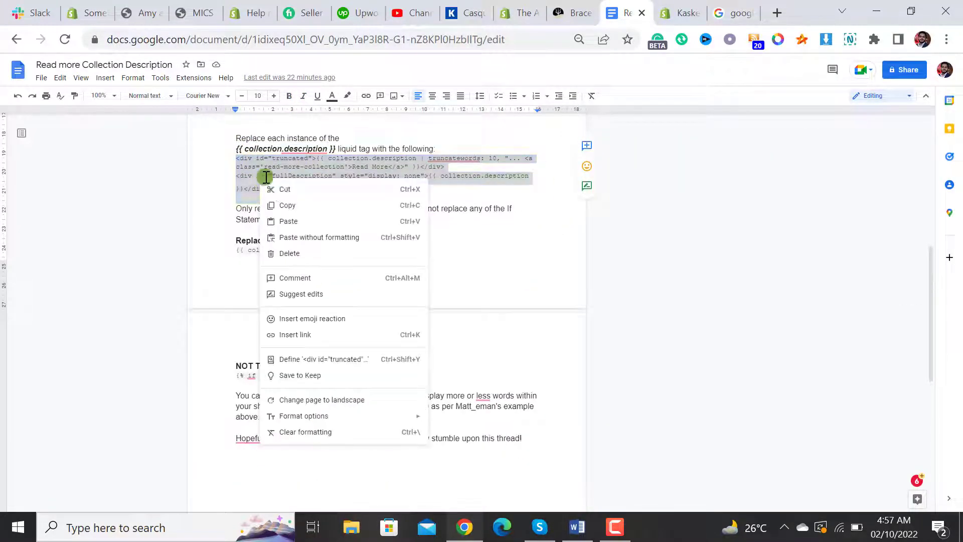
pyautogui.click(280, 203)
# - Paste the Step 2 snippet on line 78, replacing the old link text and stray '+' with Read More
pyautogui.click(521, 13)
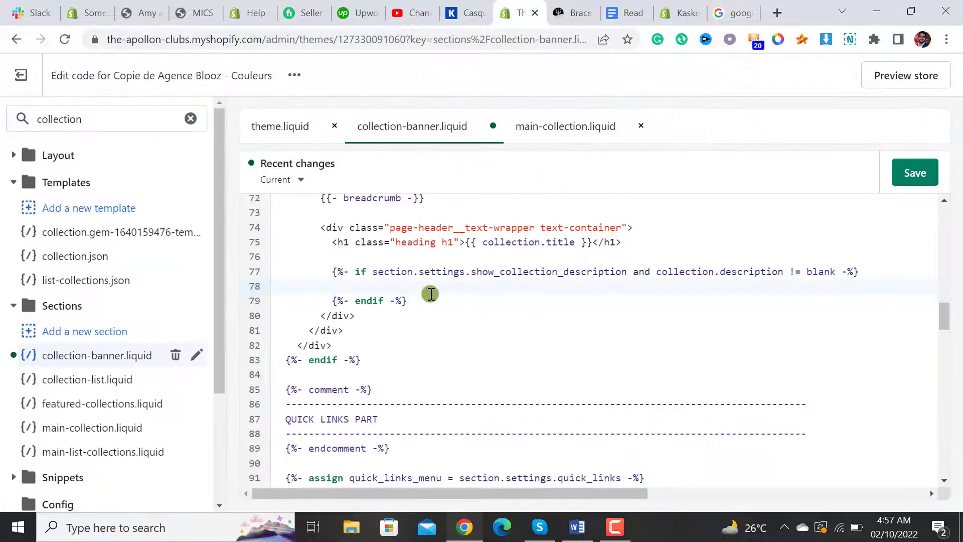
pyautogui.hotkey('ctrl', 'v')
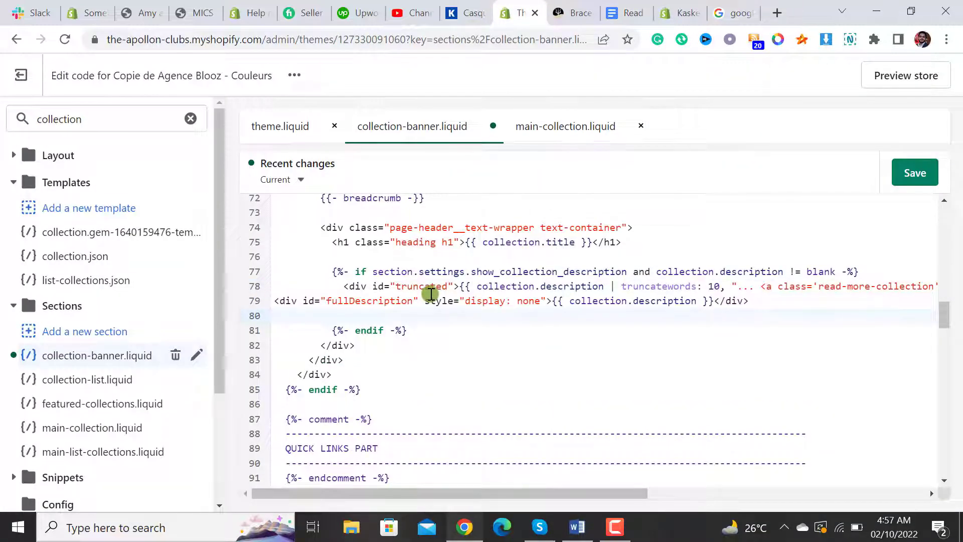
pyautogui.moveTo(466, 494); pyautogui.dragTo(608, 487)
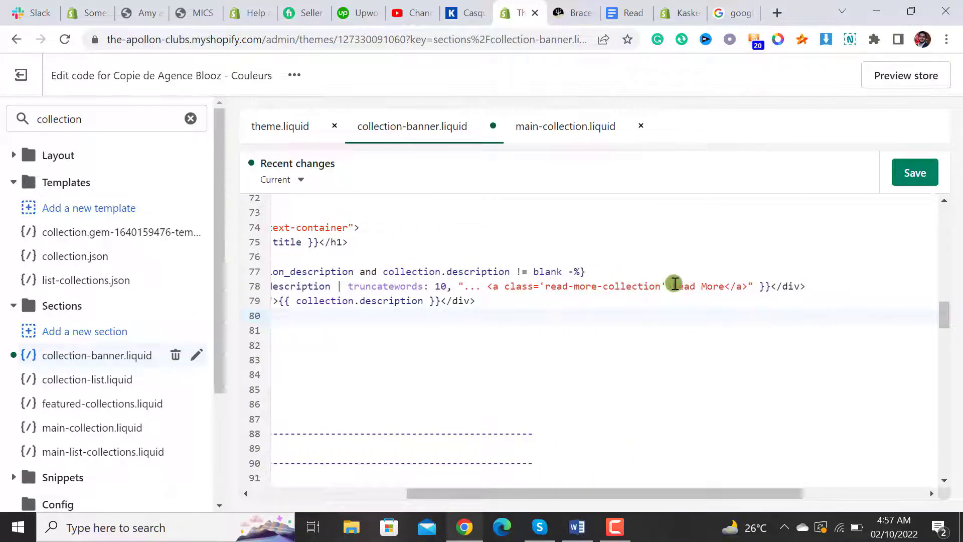
pyautogui.moveTo(673, 286); pyautogui.dragTo(725, 287)
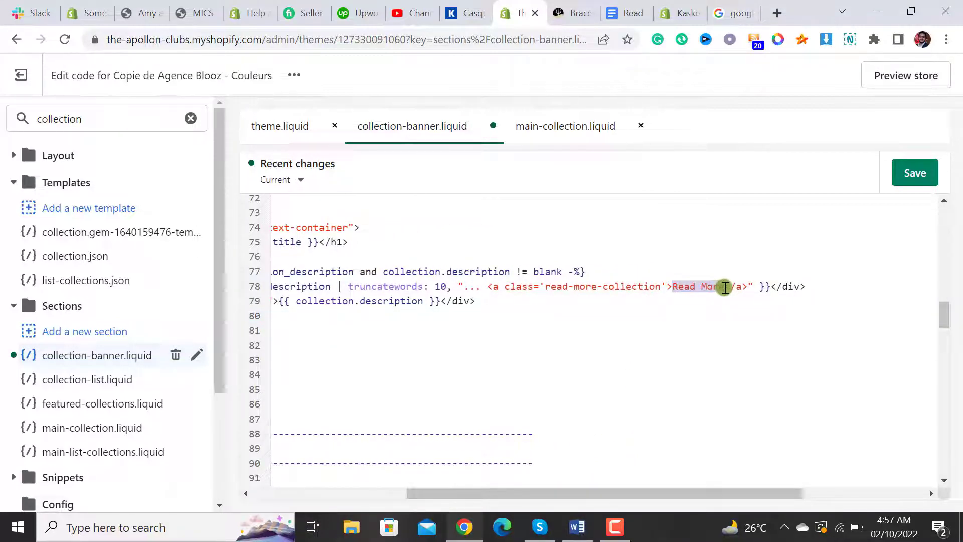
pyautogui.press('BackSpace')
pyautogui.write('+')
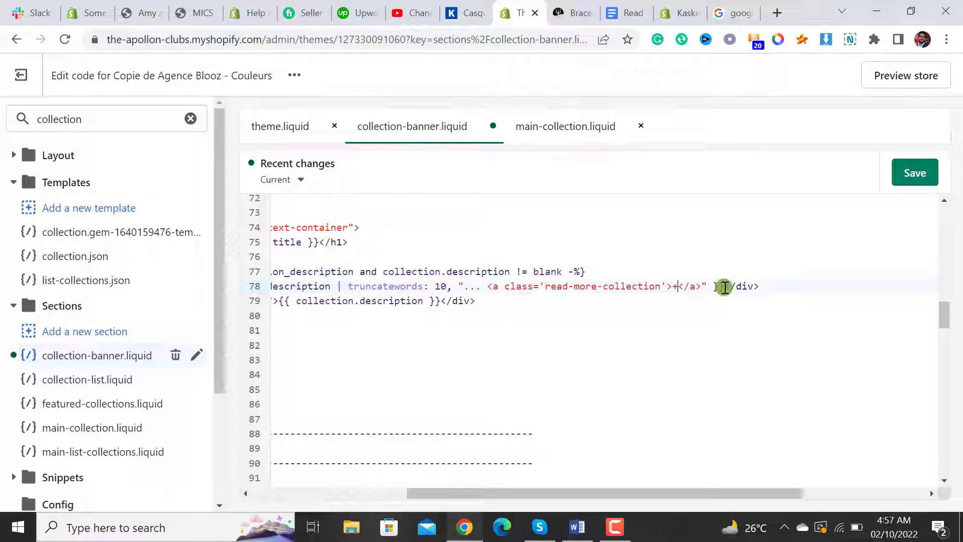
pyautogui.press('BackSpace')
pyautogui.write('Read More')
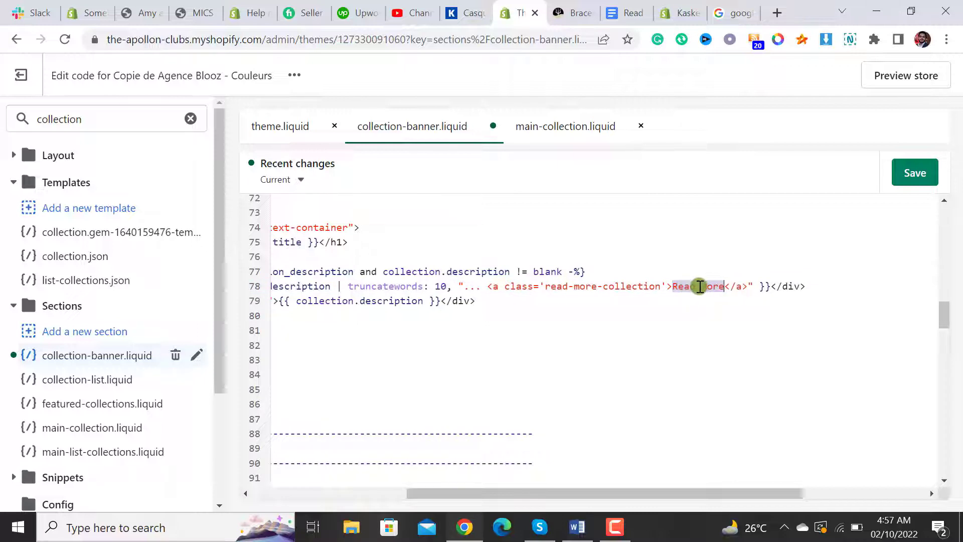
pyautogui.moveTo(686, 493); pyautogui.dragTo(536, 485)
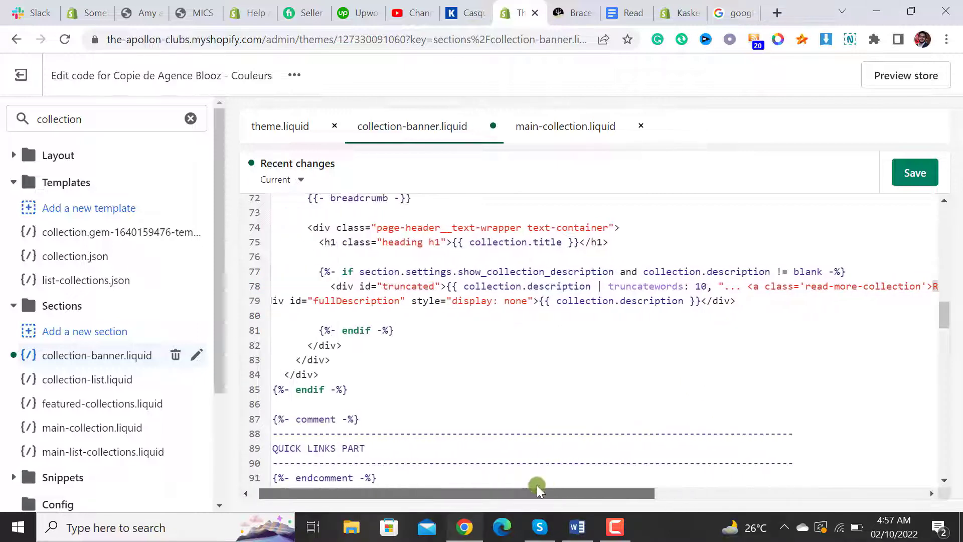
# - Change truncatewords to 0 and save collection-banner.liquid
pyautogui.doubleClick(705, 286)
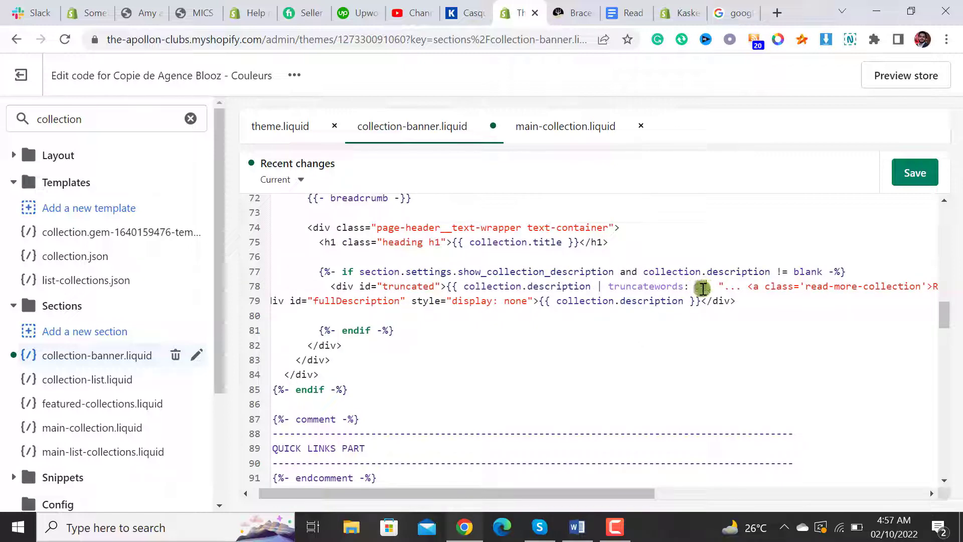
pyautogui.write('10')
pyautogui.press('BackSpace')
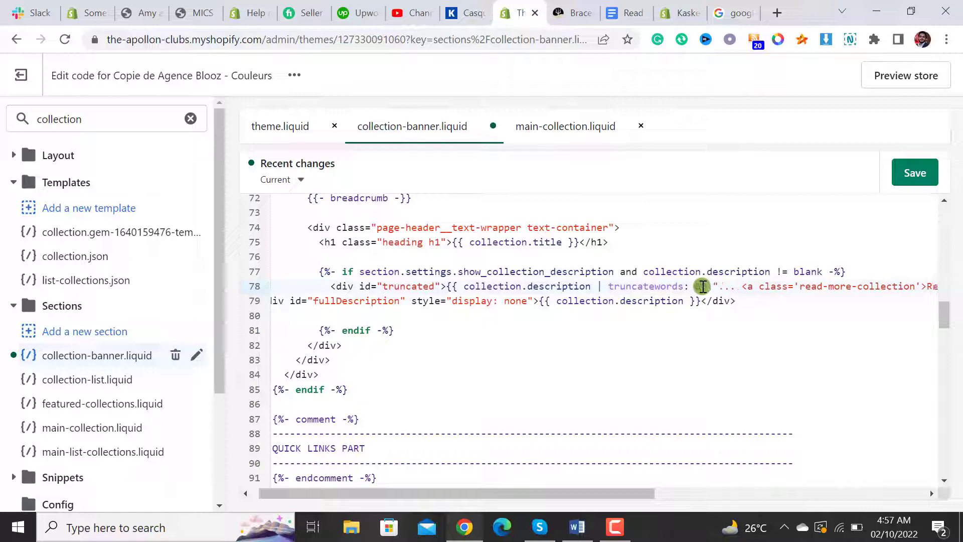
pyautogui.click(922, 167)
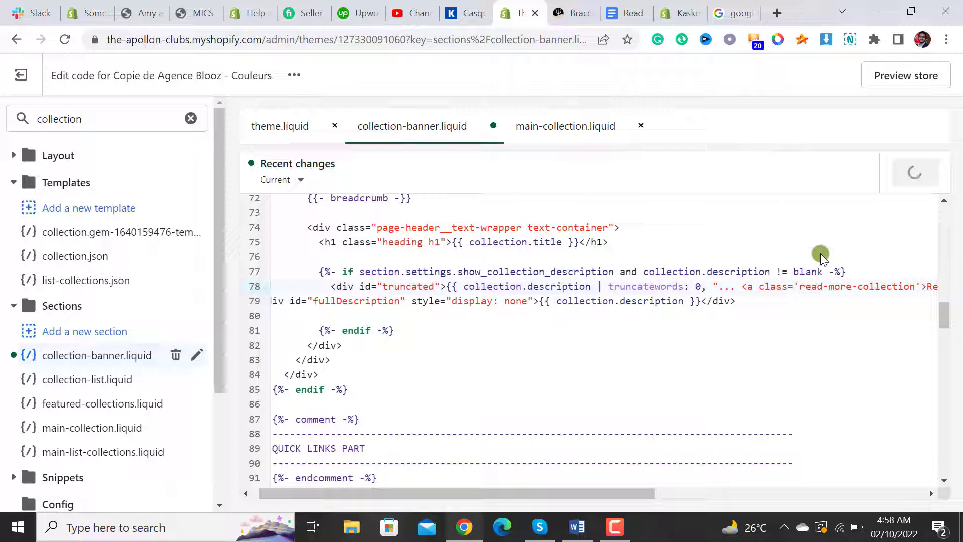
pyautogui.click(561, 12)
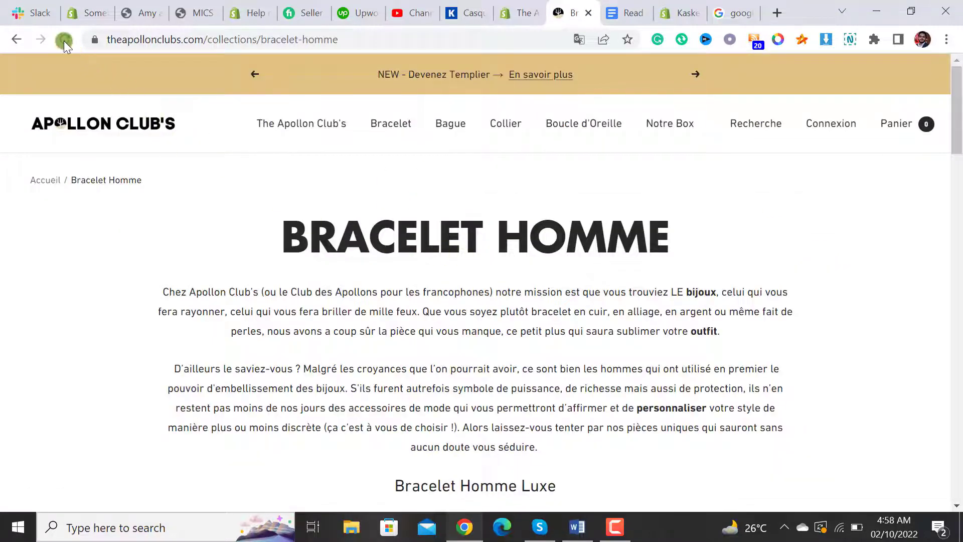
pyautogui.click(64, 41)
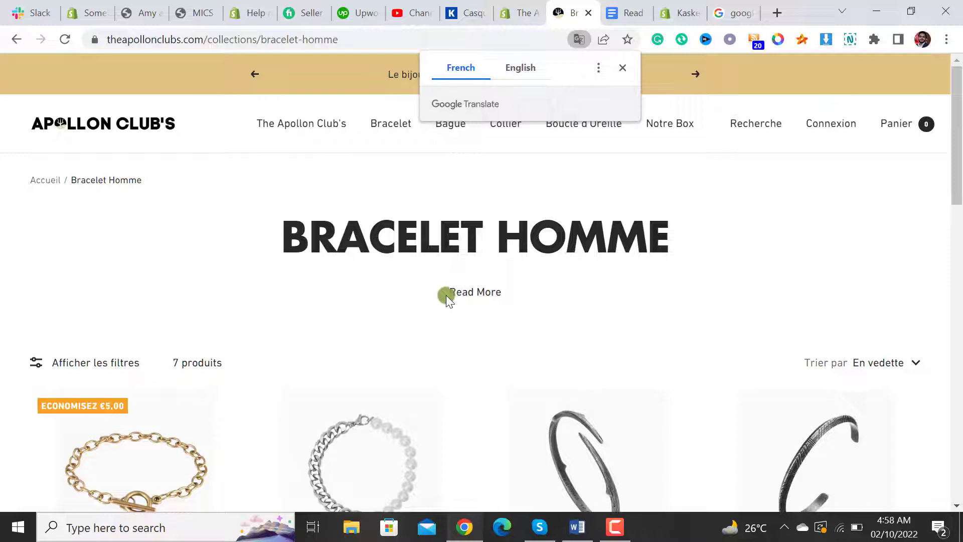
pyautogui.click(484, 298)
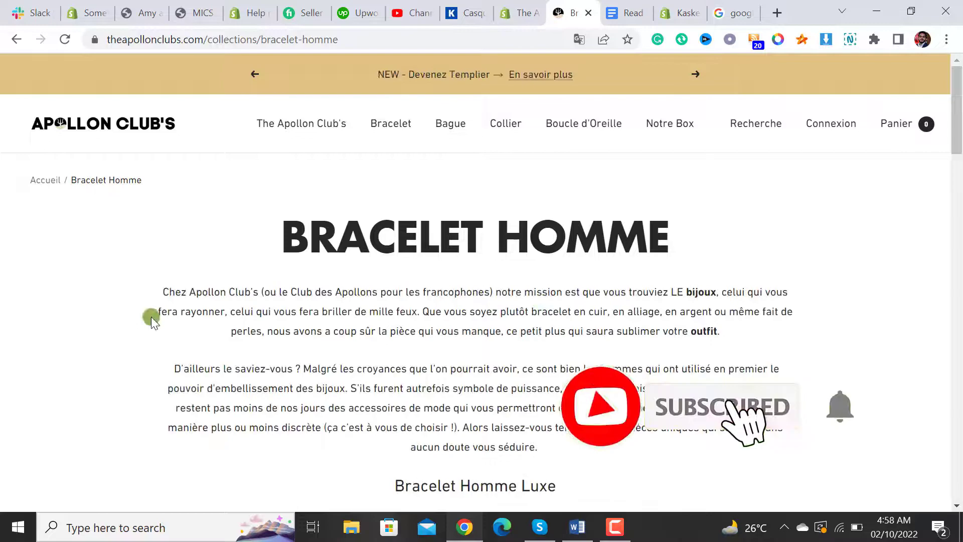
pyautogui.scroll(-2, 623, 344)
pyautogui.scroll(-3, 697, 323)
pyautogui.scroll(-2, 702, 319)
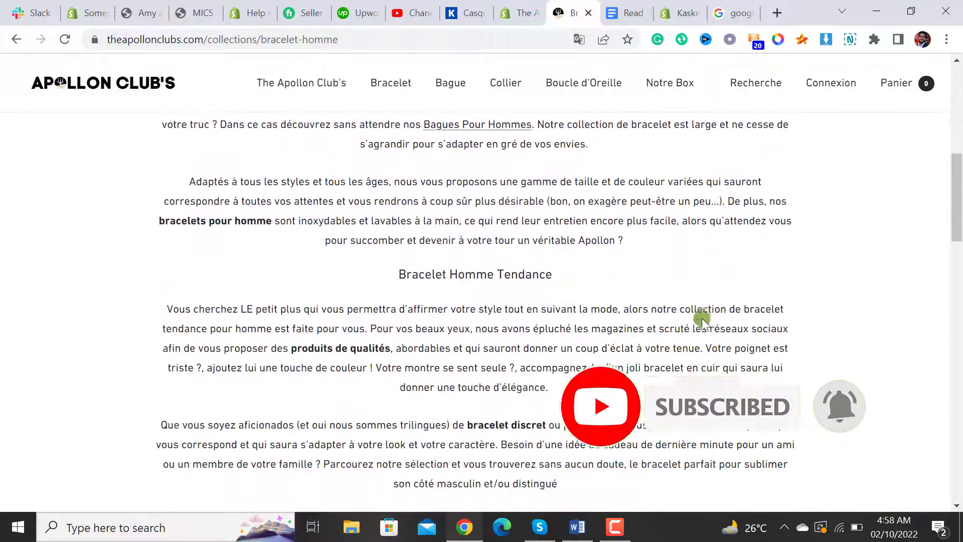
pyautogui.scroll(-3, 702, 318)
pyautogui.scroll(-2, 701, 318)
pyautogui.scroll(3, 702, 319)
pyautogui.scroll(5, 702, 319)
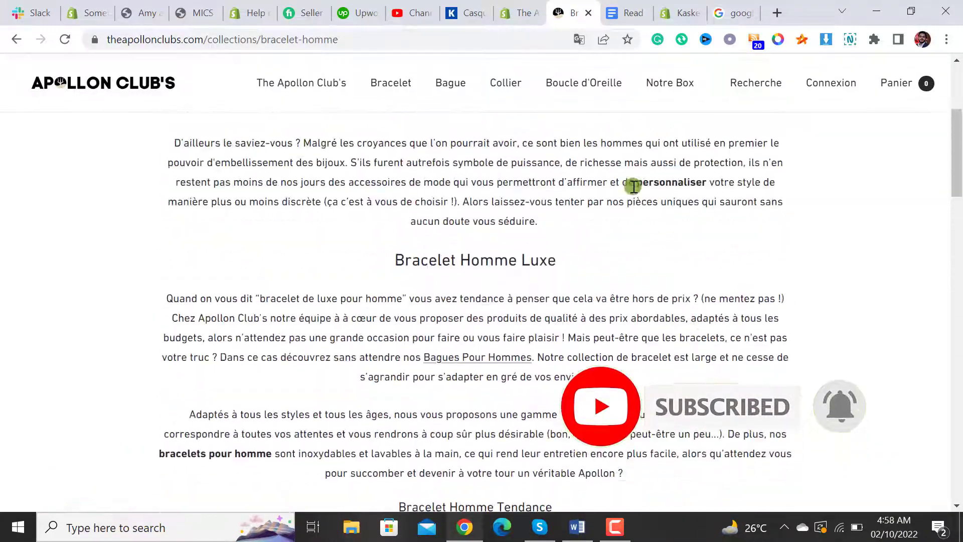
pyautogui.hotkey('ctrl', 'shift', 'Tab')
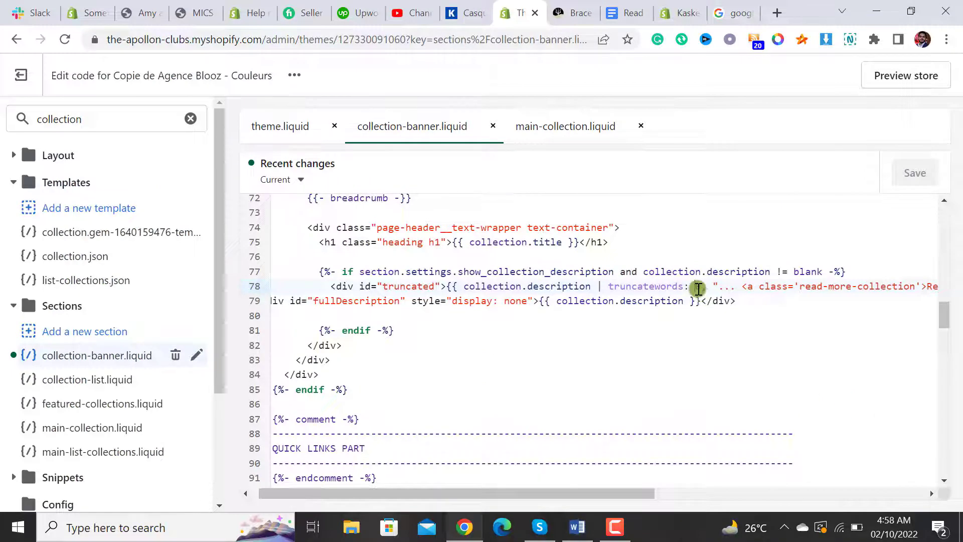
pyautogui.write('0')
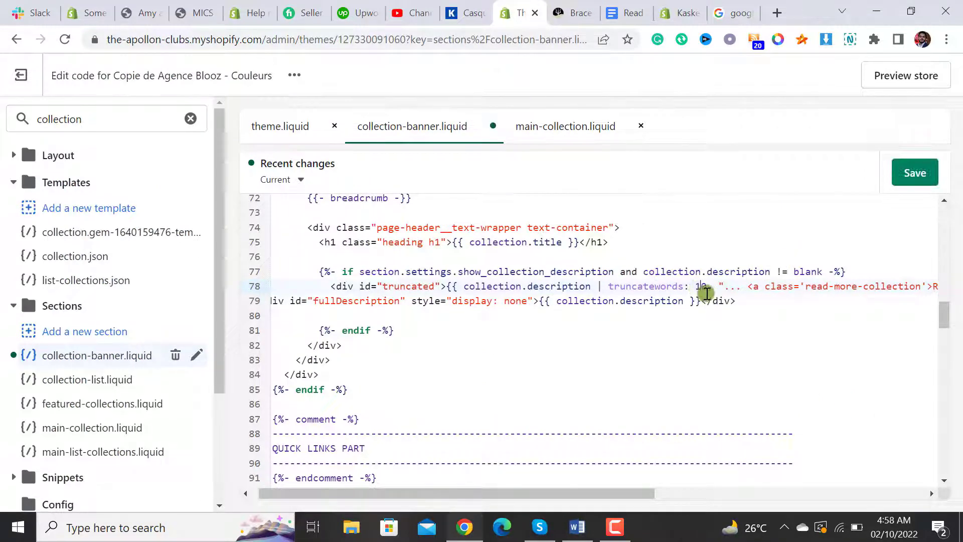
# - Save collection-banner.liquid with truncatewords set to 10
pyautogui.click(910, 168)
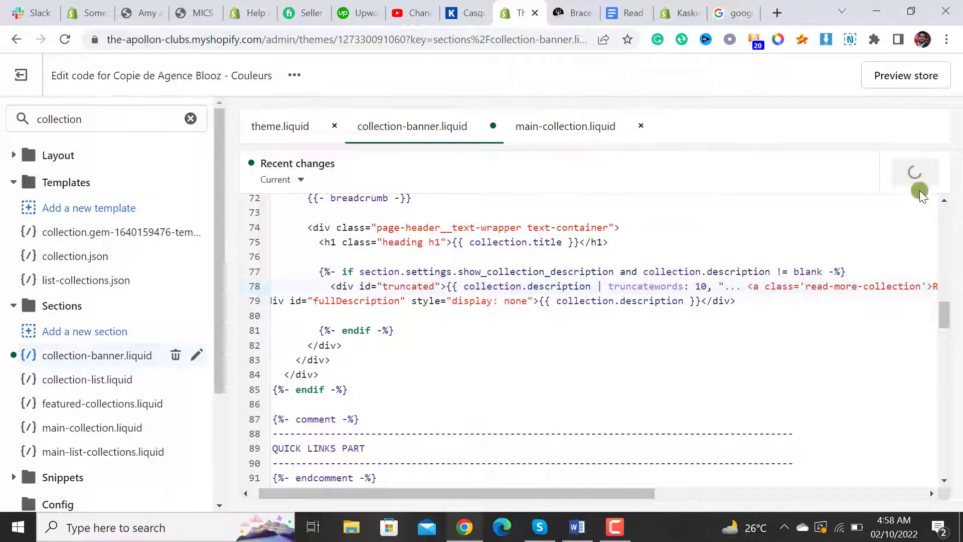
# - Reload the Bracelet Homme page and expand its 10-word description with Read More
pyautogui.click(572, 13)
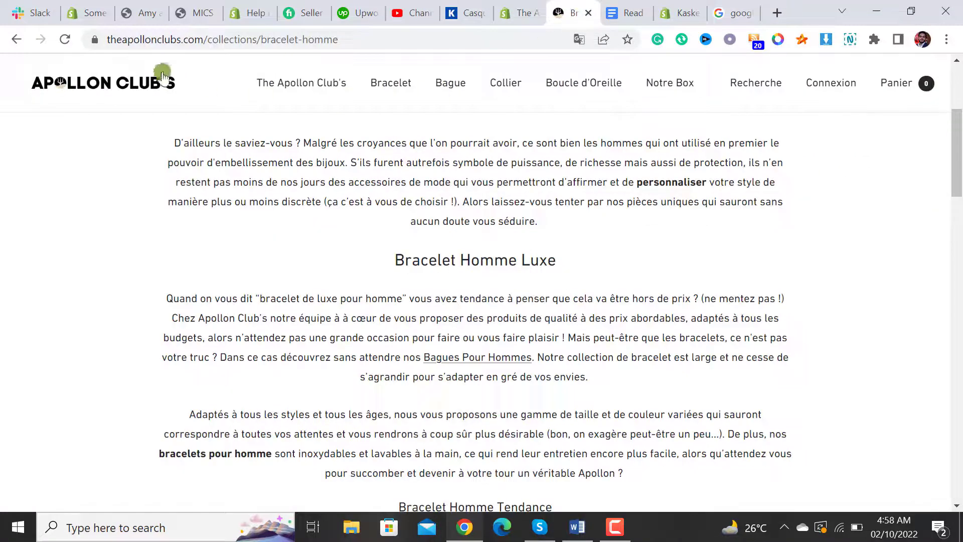
pyautogui.click(65, 40)
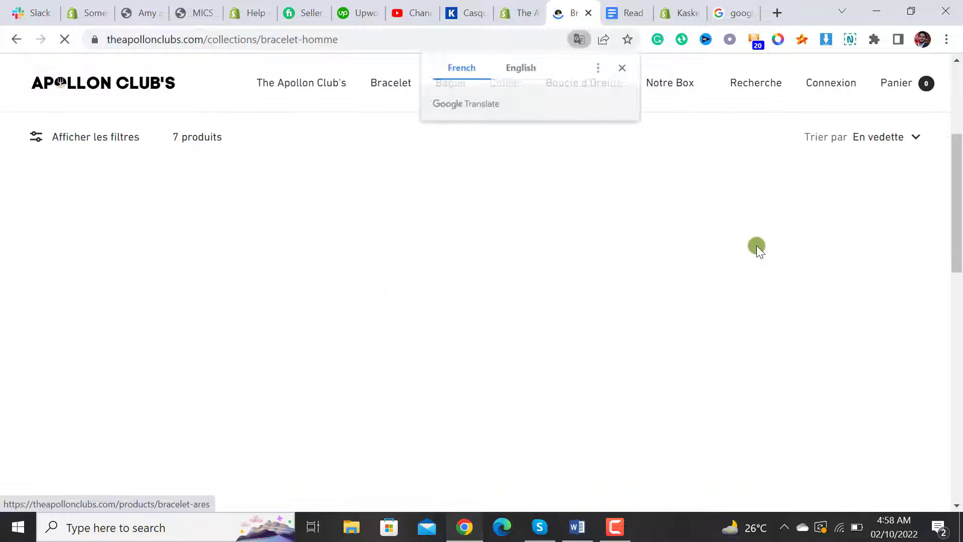
pyautogui.scroll(1, 828, 226)
pyautogui.scroll(2, 916, 205)
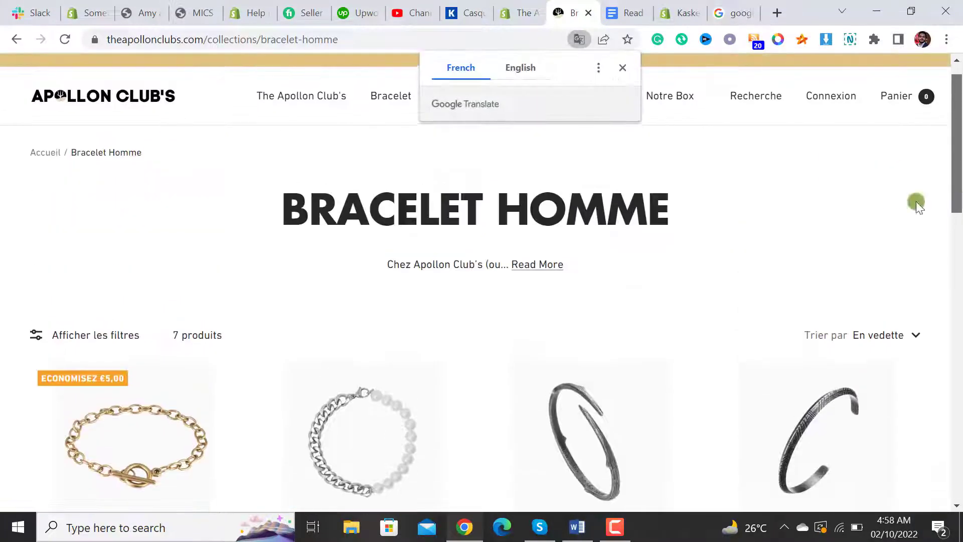
pyautogui.moveTo(384, 263); pyautogui.dragTo(507, 258)
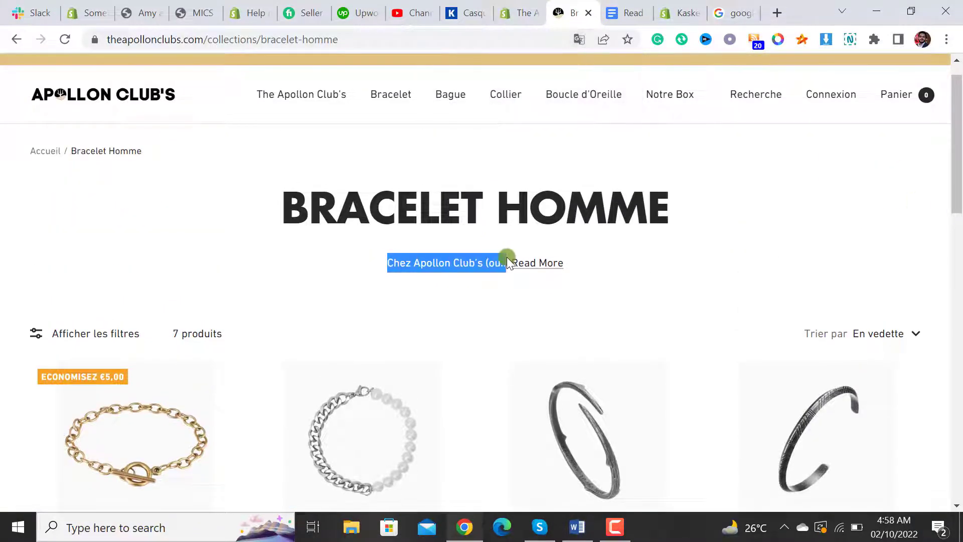
pyautogui.click(526, 263)
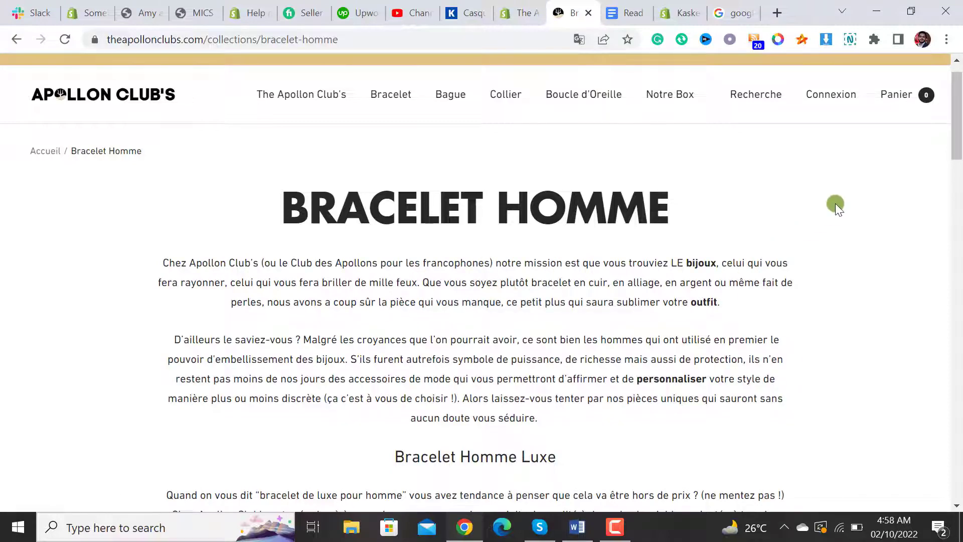
pyautogui.moveTo(957, 136); pyautogui.dragTo(959, 246)
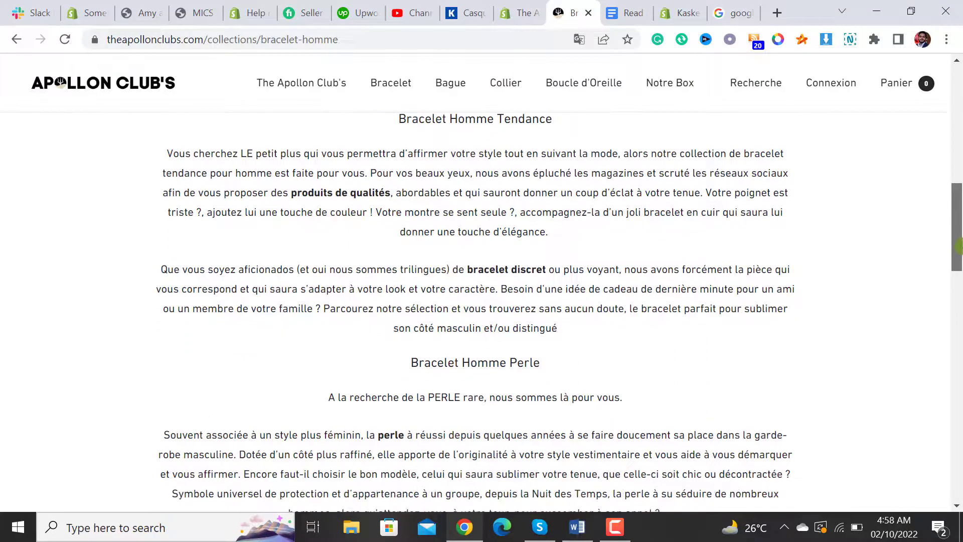
pyautogui.scroll(4, 841, 230)
pyautogui.scroll(4, 841, 230)
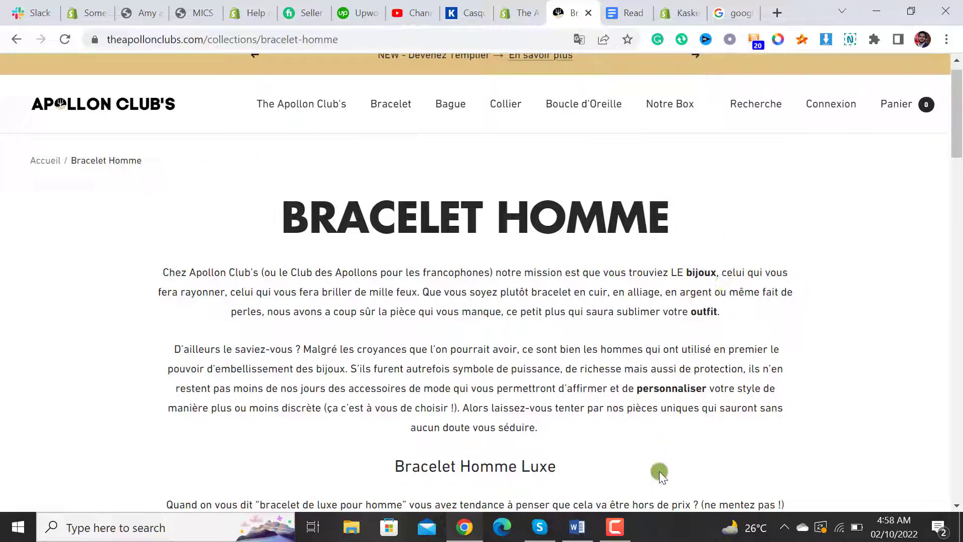
pyautogui.click(615, 527)
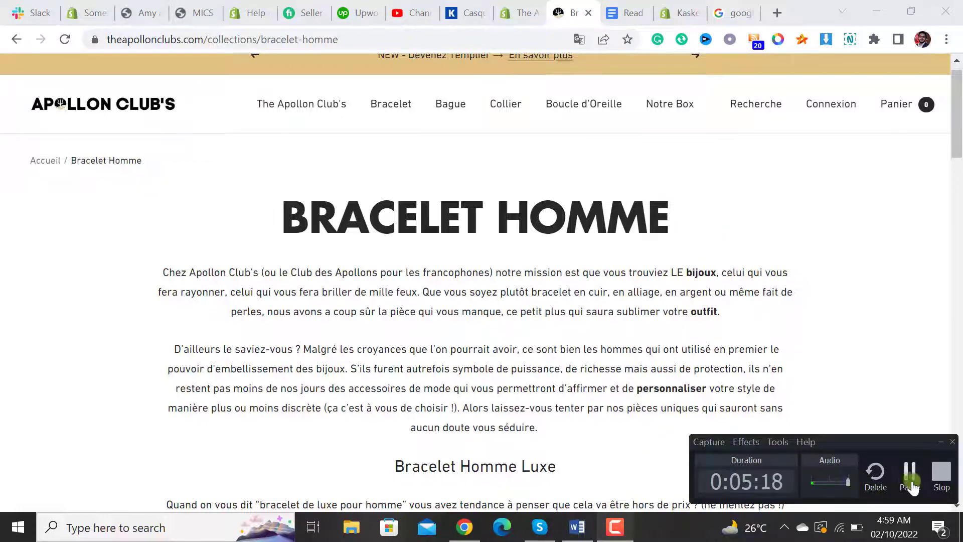